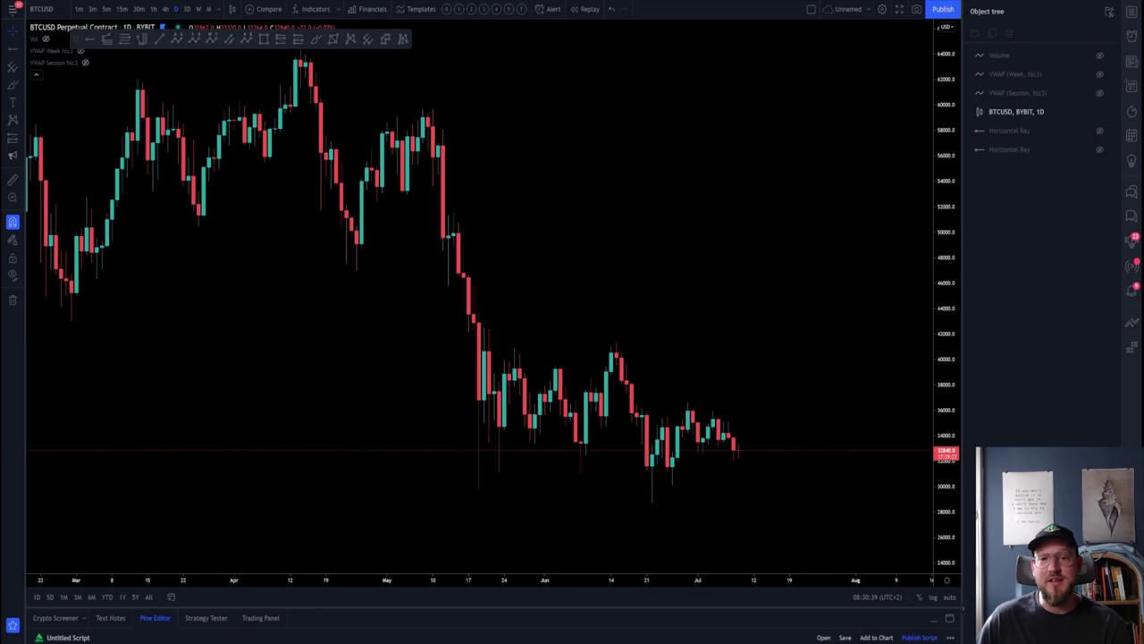
scroll(608, 300, down, 2)
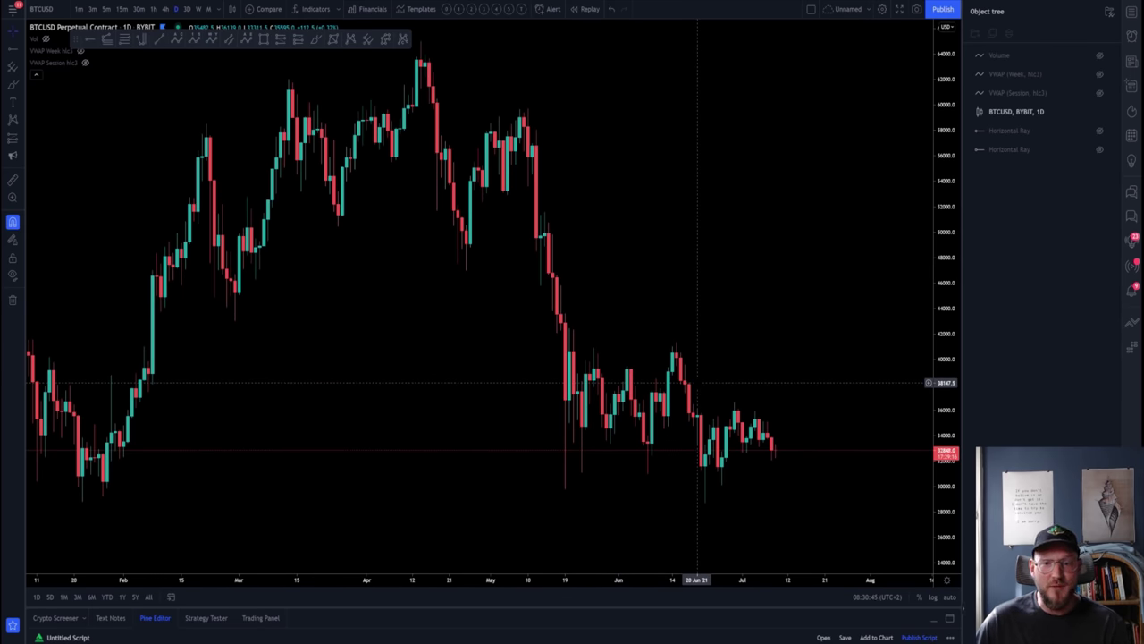
scroll(657, 376, up, 2)
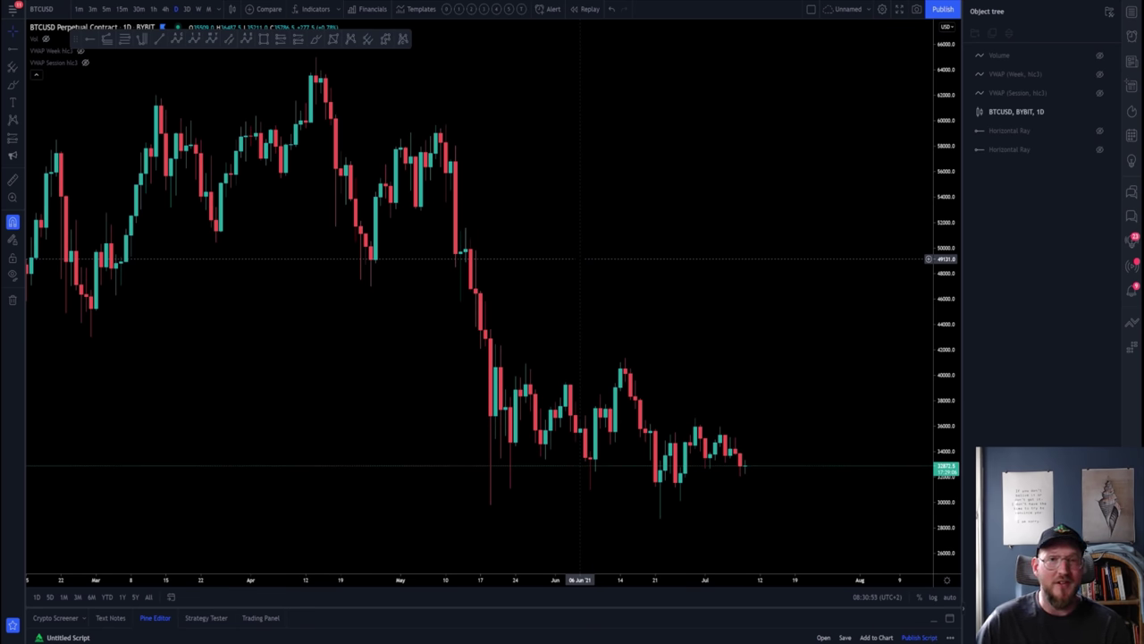
scroll(598, 265, down, 3)
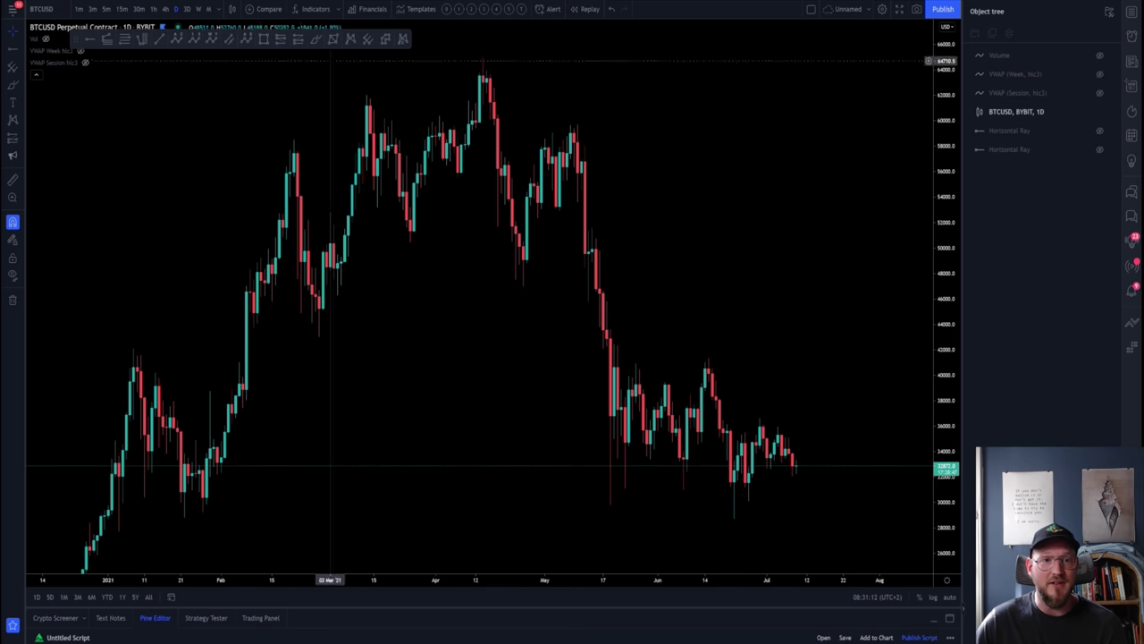
scroll(688, 256, up, 3)
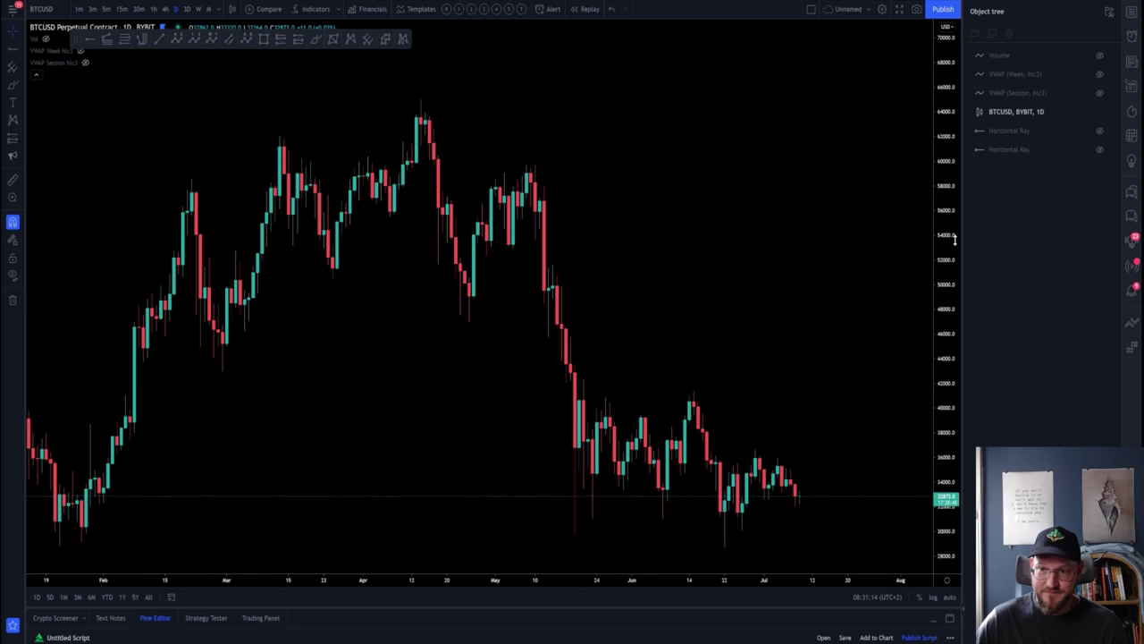
scroll(715, 232, right, 2)
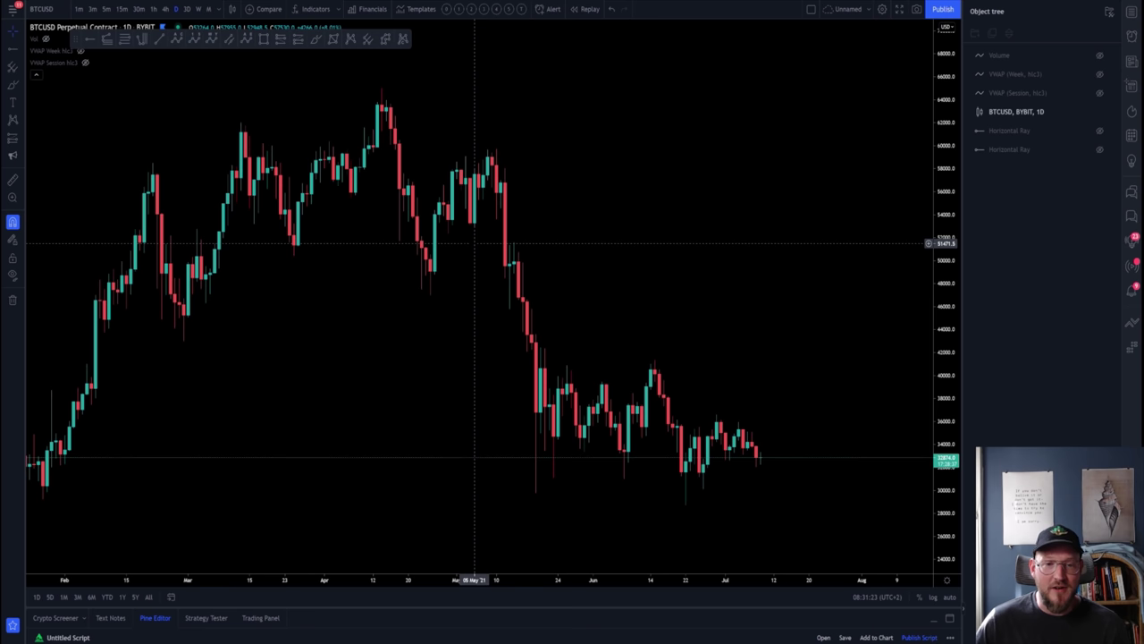
scroll(474, 243, down, 4)
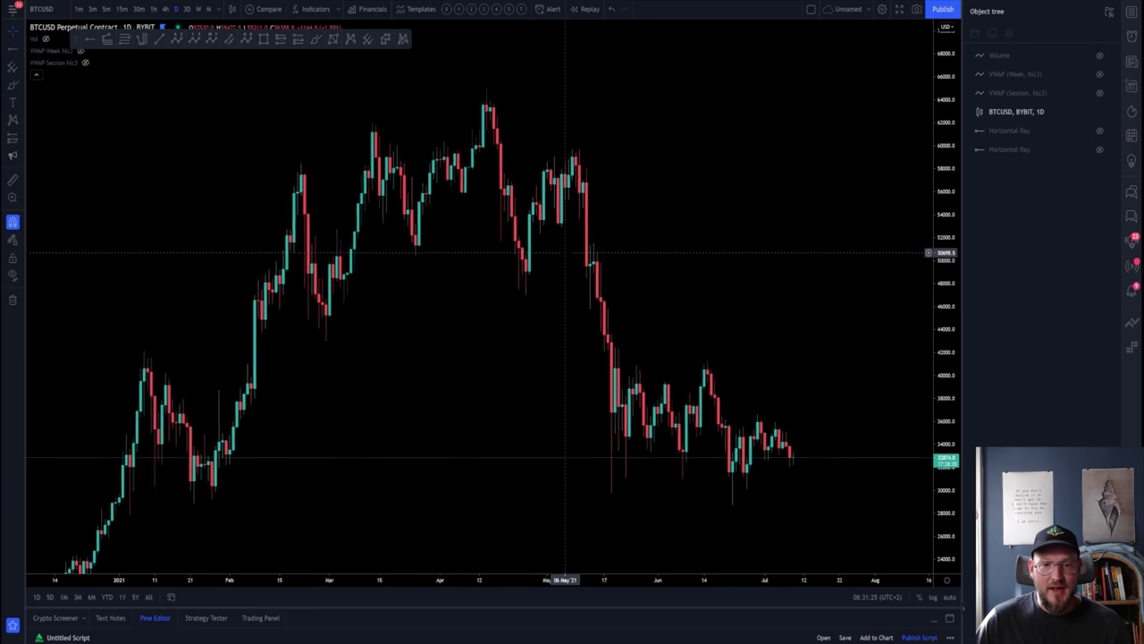
scroll(452, 305, up, 2)
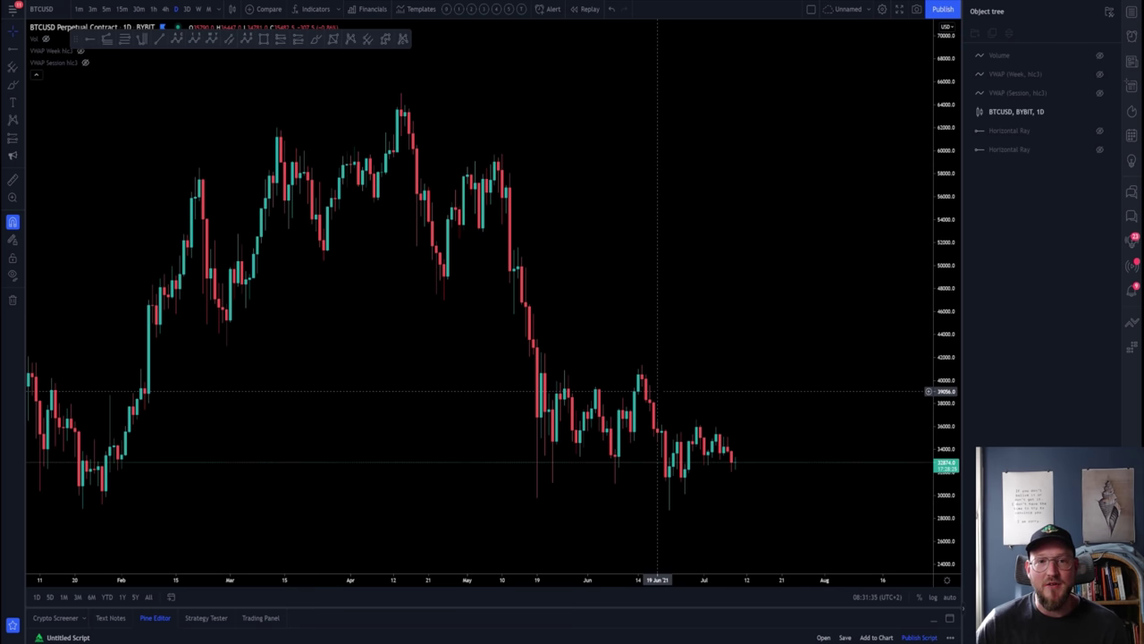
Step: Draw a rectangle over the downtrend from the 14 Apr '21 high at 64990 to the 19 May '21 low at 29800
click(263, 39)
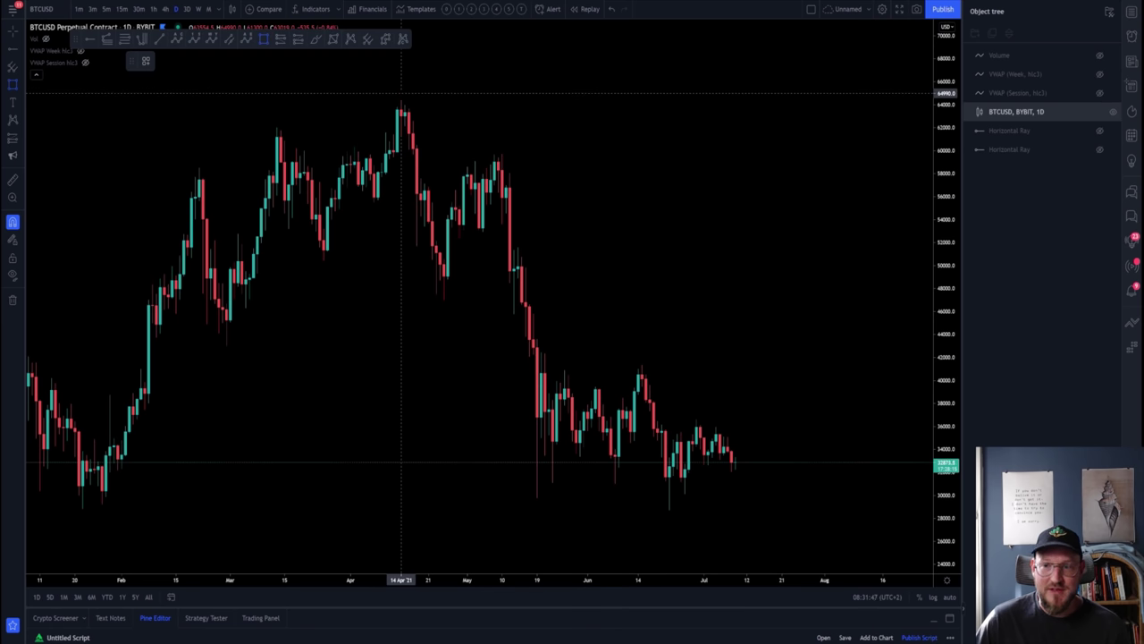
click(400, 93)
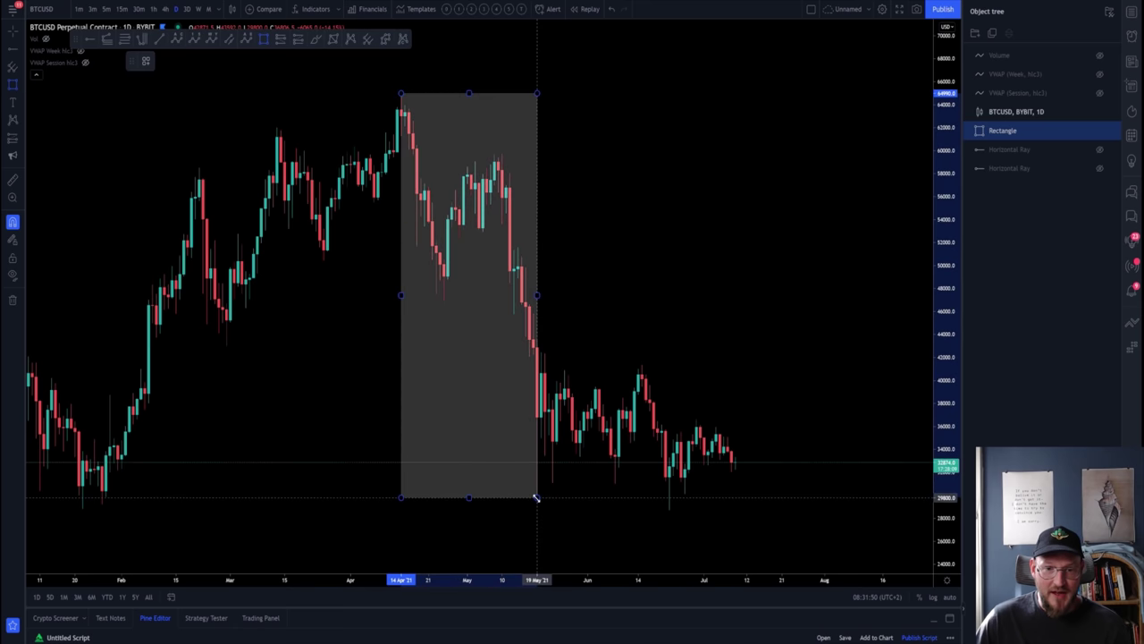
click(537, 497)
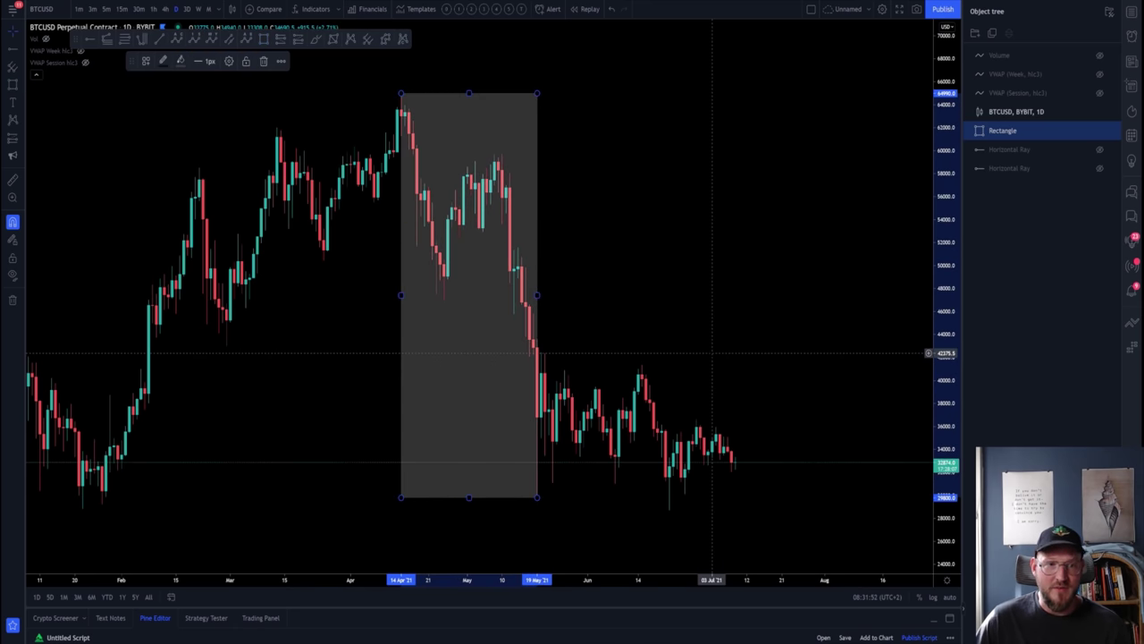
Step: Draw a second rectangle around the sideways range, from 19 May '21 to 2 Aug '21, spanning about 42870 down to 30130
click(264, 39)
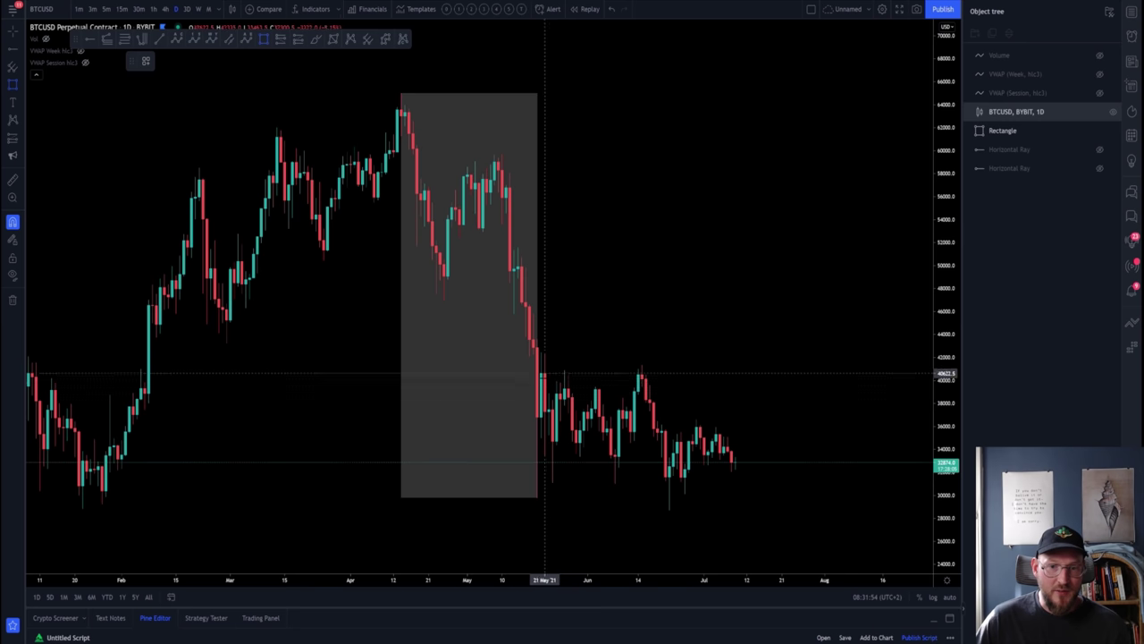
click(536, 346)
click(828, 492)
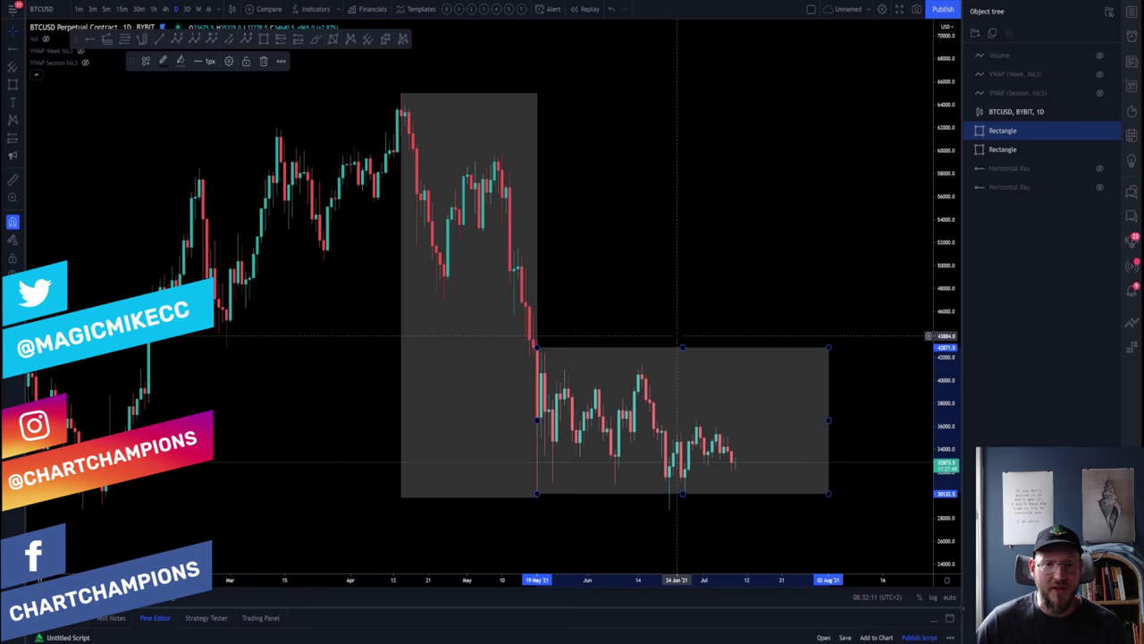
Step: Delete both the downtrend rectangle and the sideways range rectangle
click(534, 94)
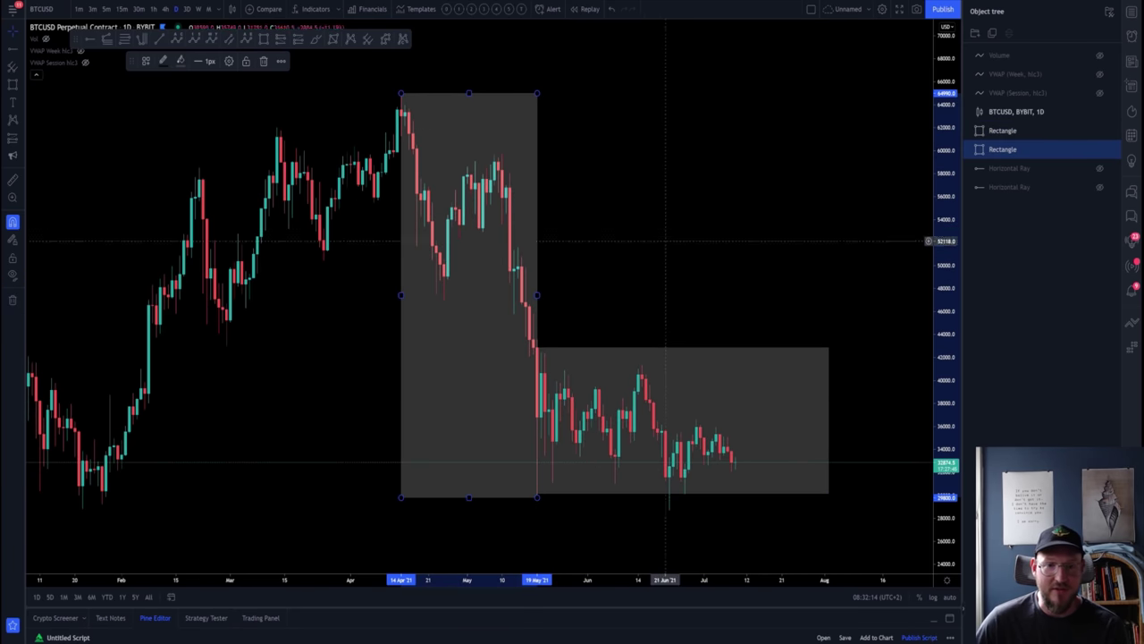
key(Delete)
click(558, 351)
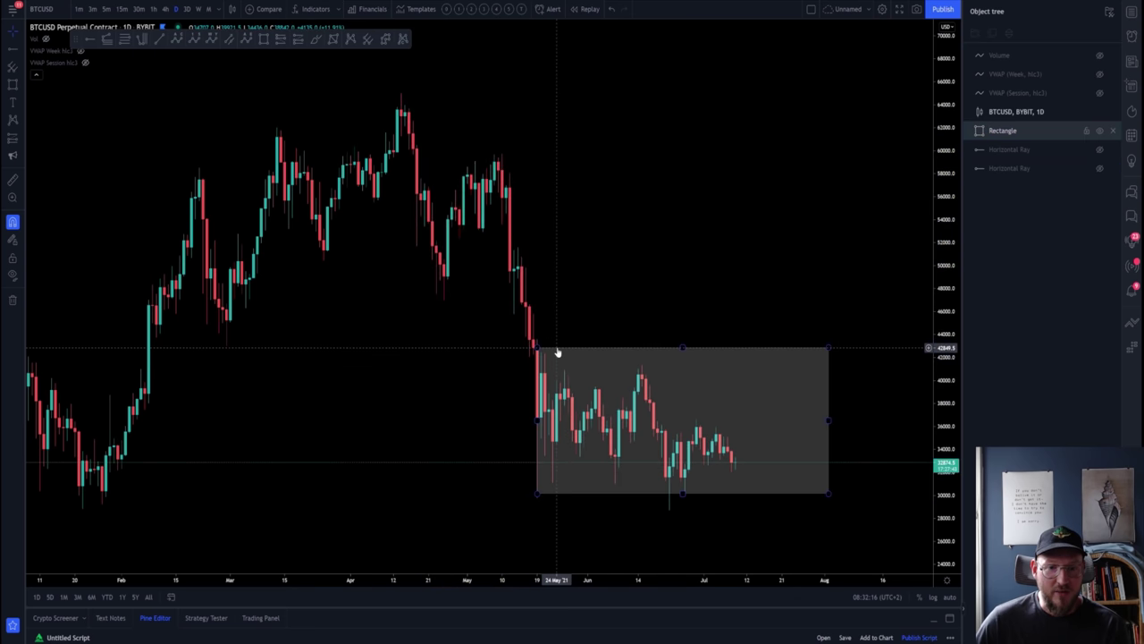
key(Delete)
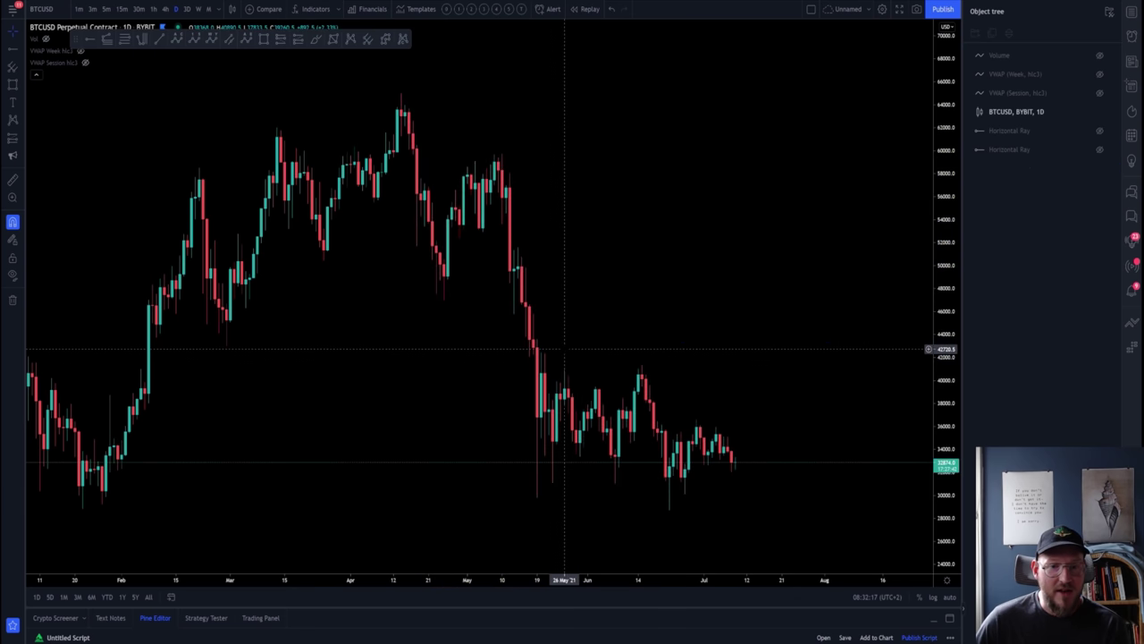
Step: Switch the chart to the 4h timeframe and turn on automatic price scaling
click(167, 9)
click(948, 596)
scroll(638, 393, down, 5)
scroll(626, 390, up, 3)
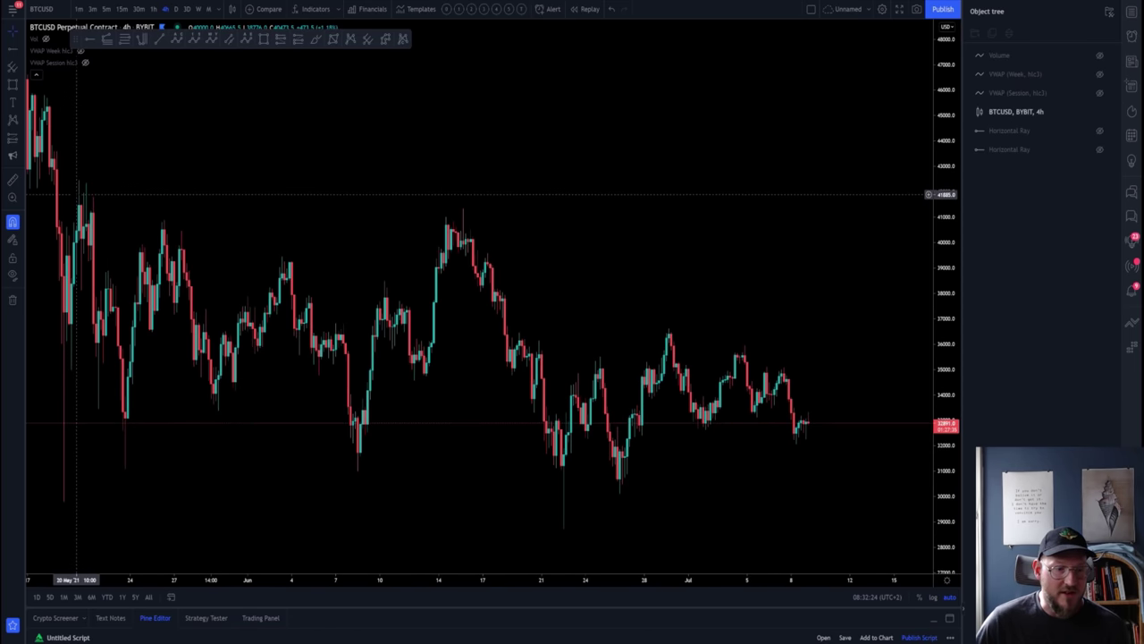
Step: Draw a rectangle around the range from 20 May '21 to 13 Jul '21, spanning about 42570 down to 28780
click(263, 39)
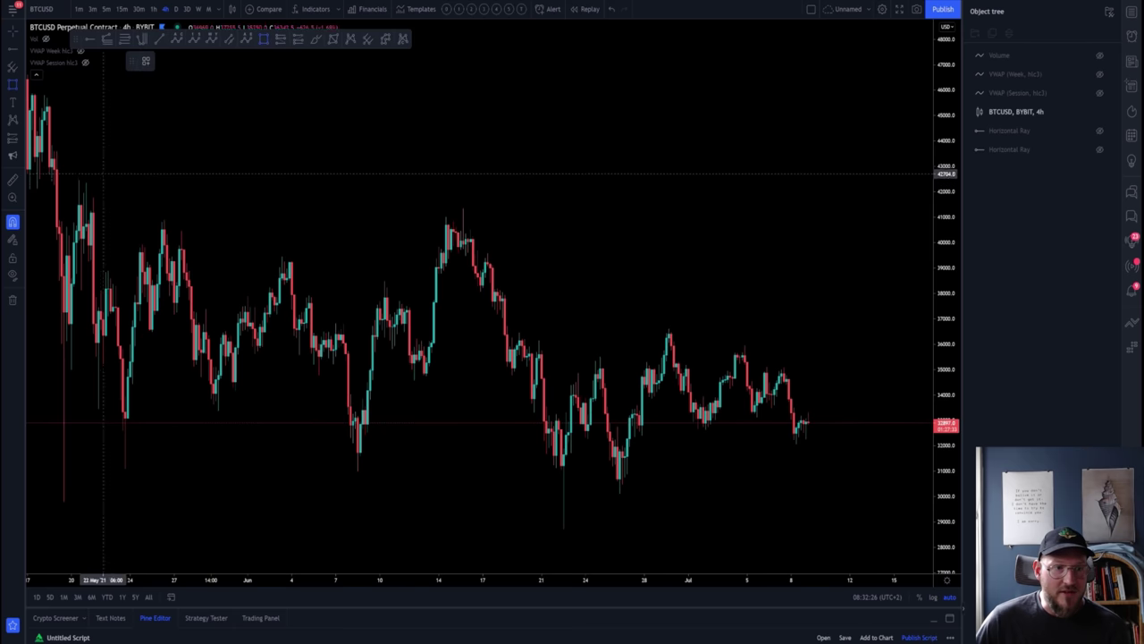
click(76, 177)
click(877, 528)
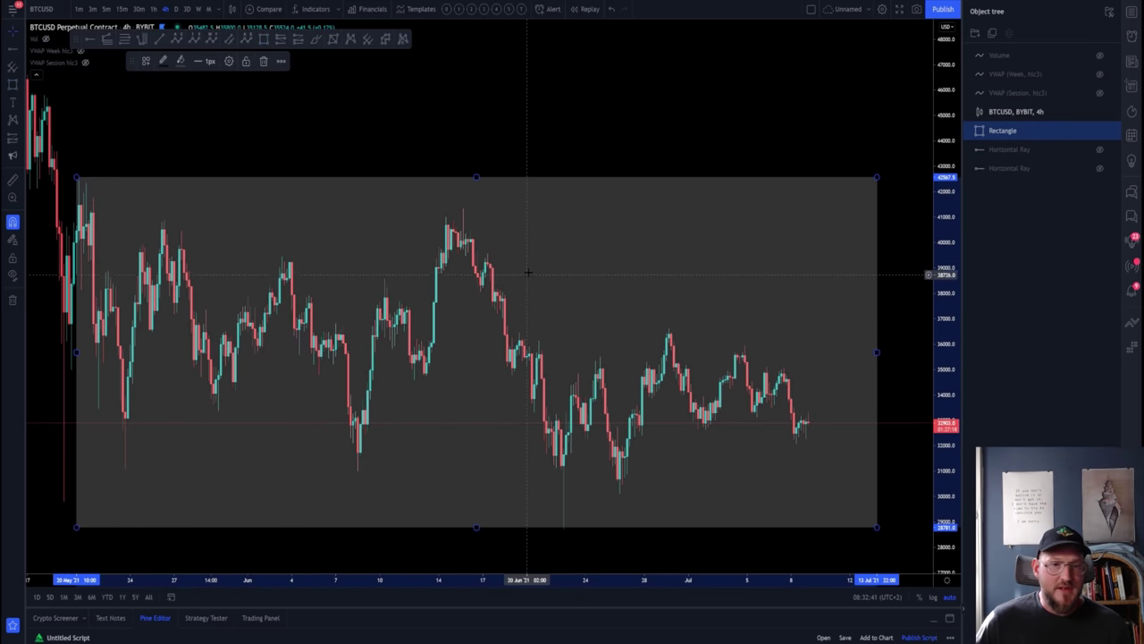
Step: Adjust the range rectangle to start at 19 May '21 14:00, with its upper edge at about 42470 and lower edge at about 29640
drag(475, 177, 475, 179)
drag(75, 353, 64, 353)
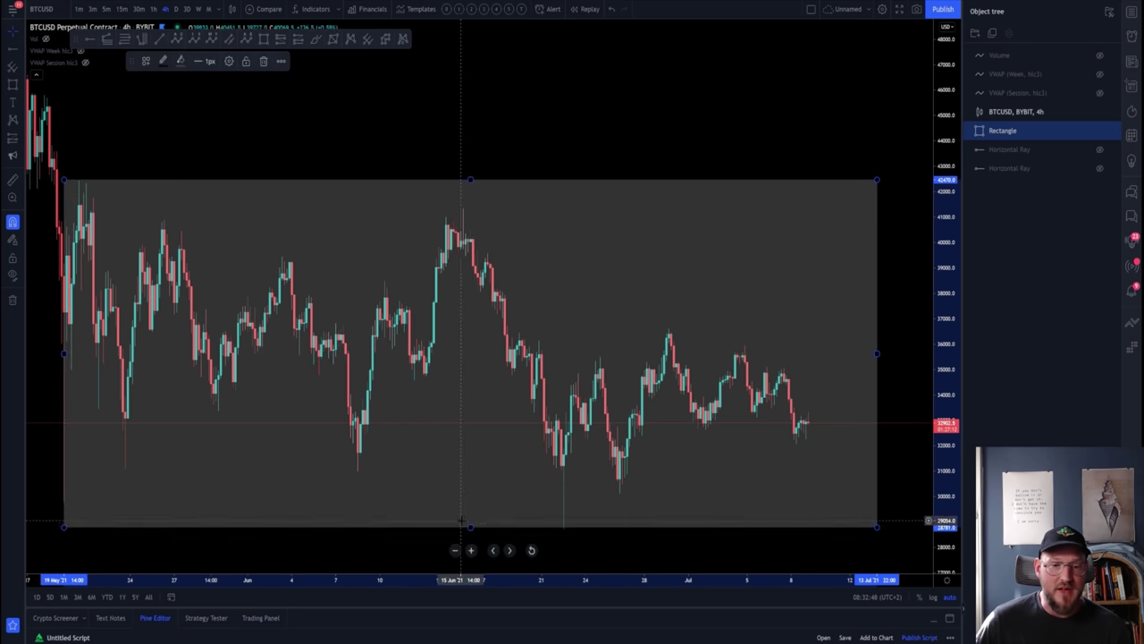
drag(470, 527, 471, 503)
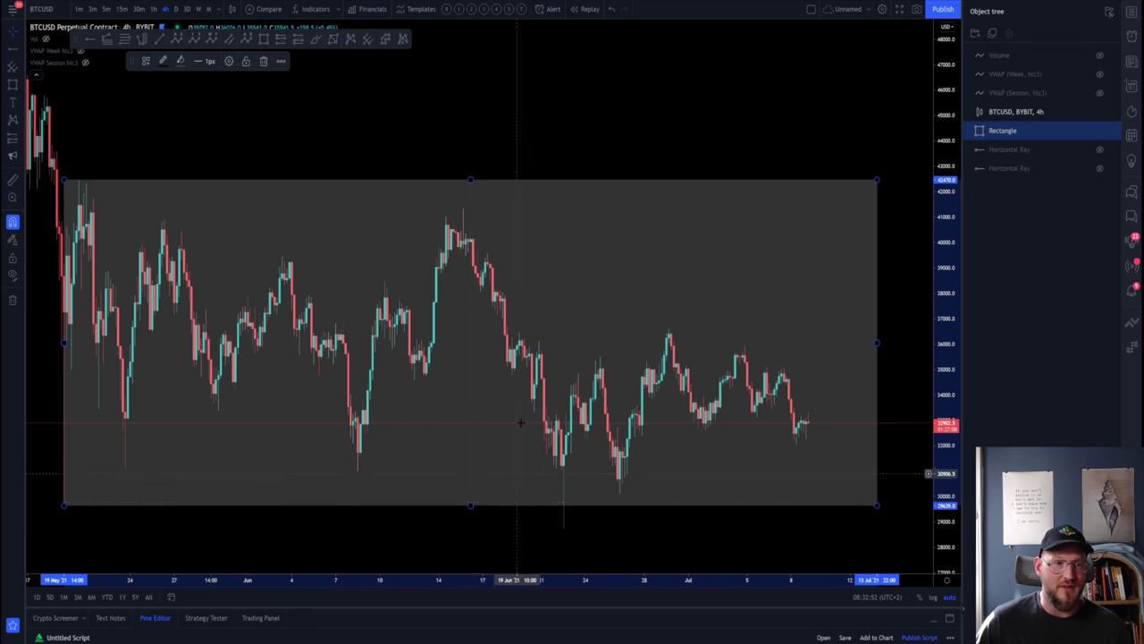
Step: Delete the rectangle around the range on the 4h chart
scroll(498, 268, down, 3)
scroll(498, 250, up, 3)
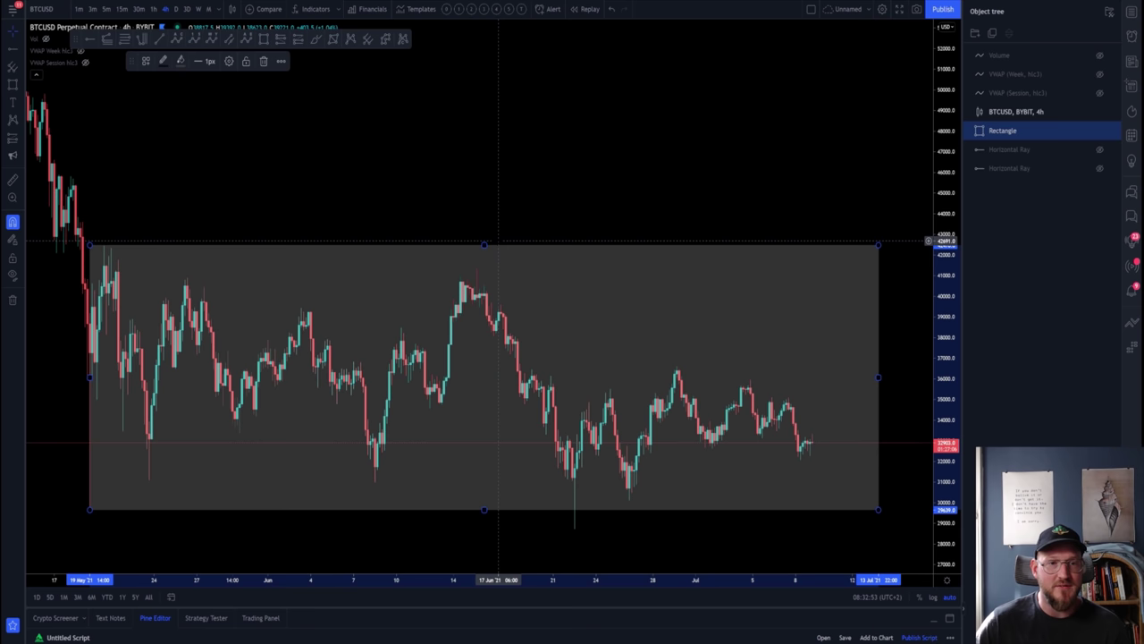
drag(483, 243, 484, 245)
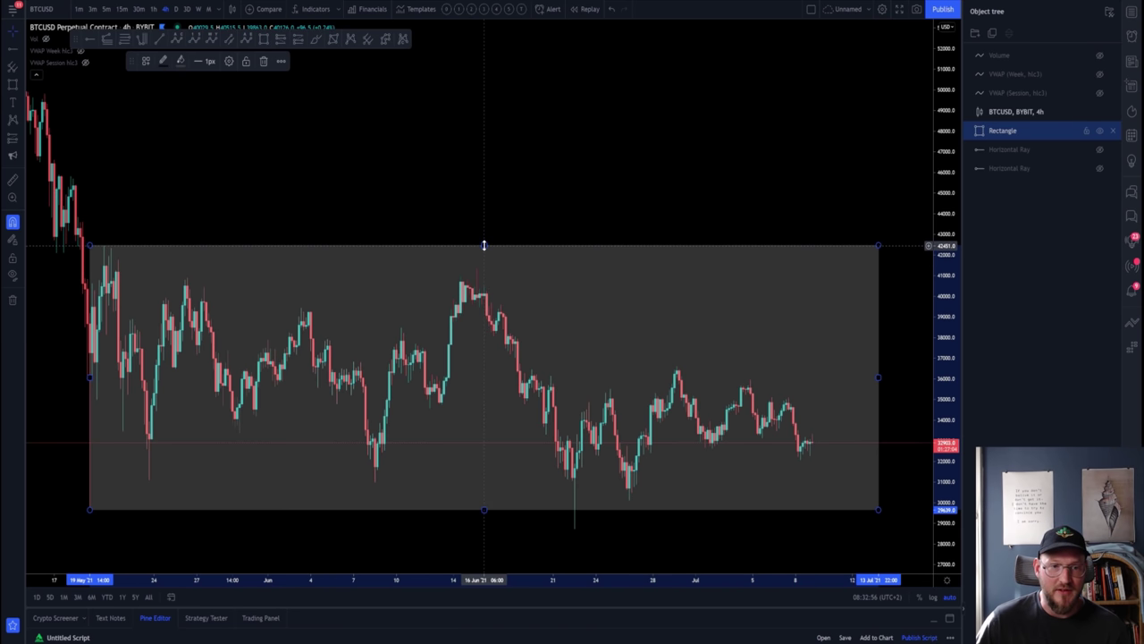
key(Delete)
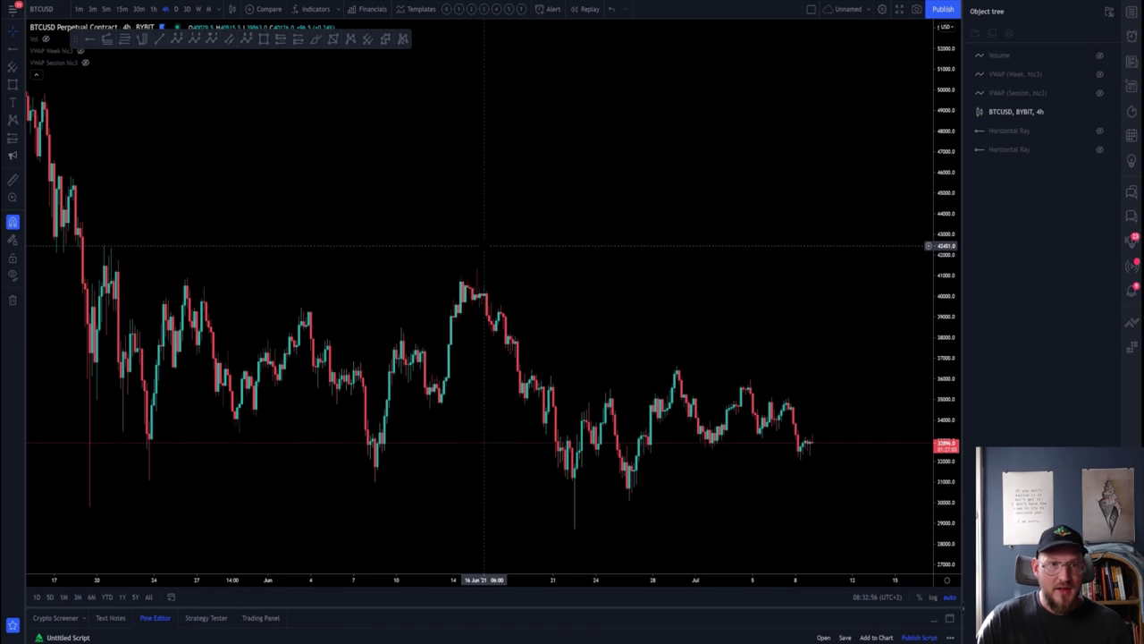
Step: On the daily timeframe, place horizontal rays at 40622.5 from 20 May '21 and at 31610.5 from 21 Jun '21
click(176, 10)
scroll(411, 108, up, 5)
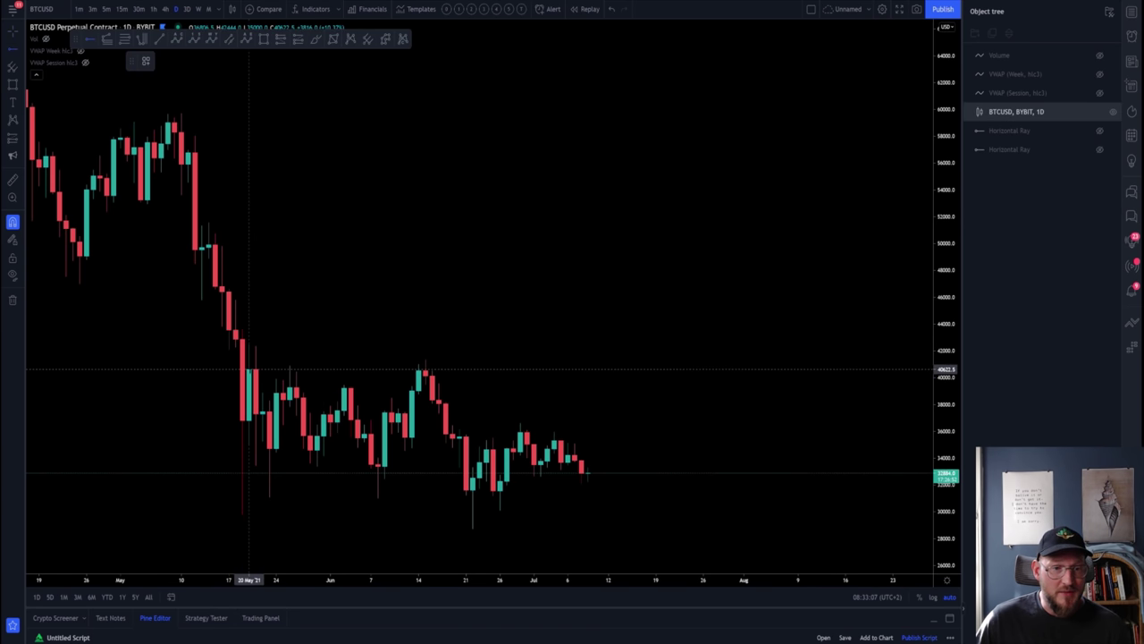
click(251, 369)
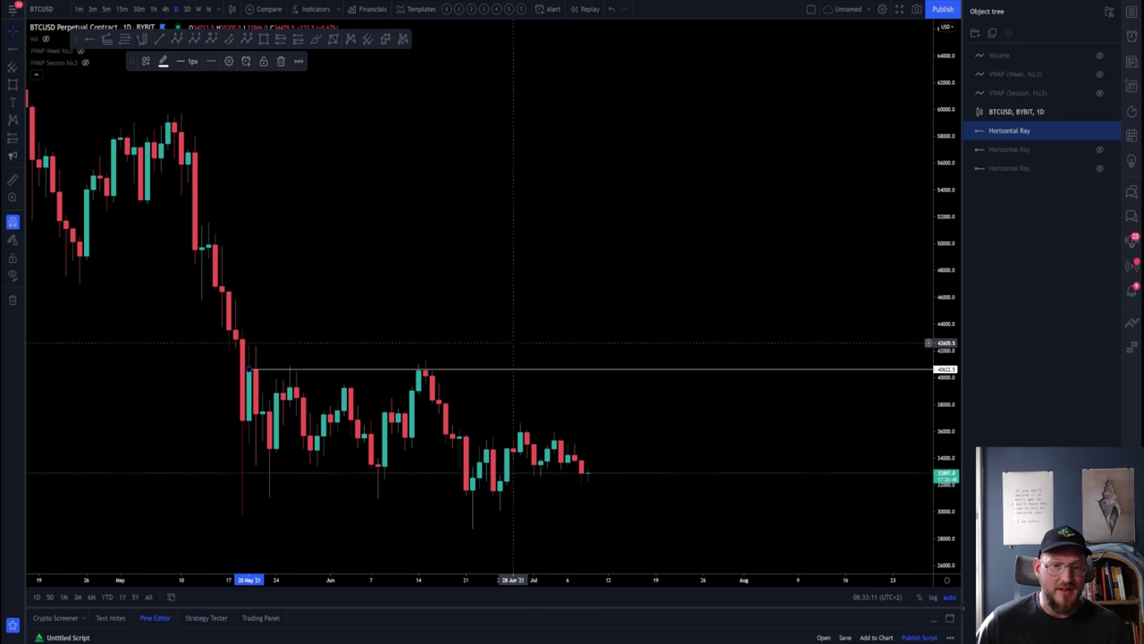
key(Escape)
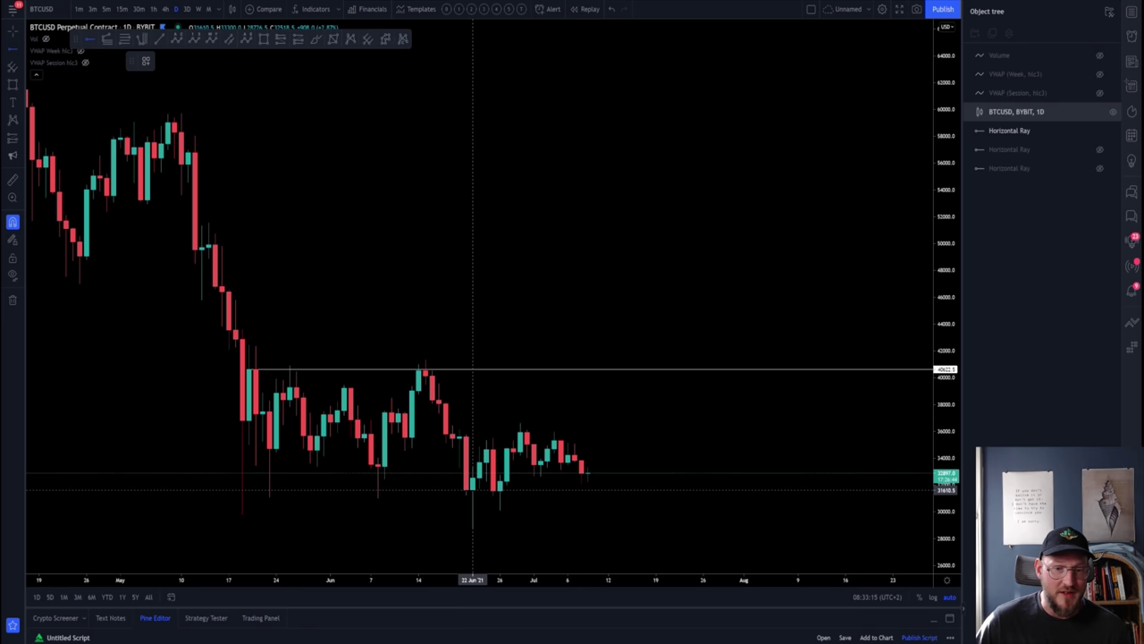
click(465, 489)
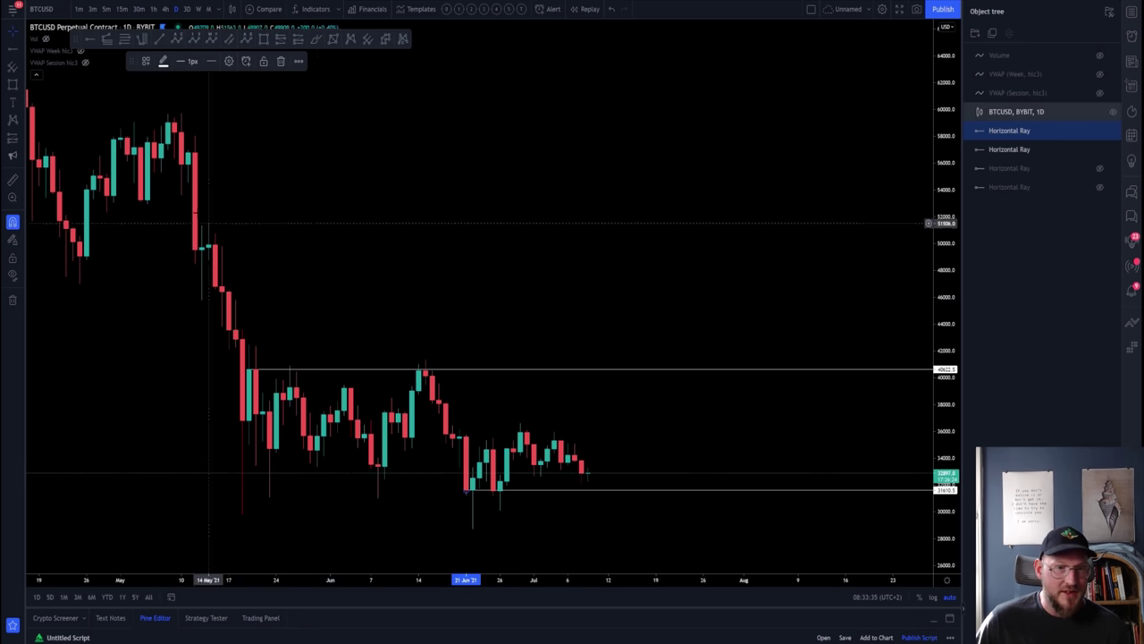
Step: On the 4h timeframe, draw a rectangle over the drop from 15 Jun '21 at about 41340 to 22 Jun '21 at about 28570
scroll(164, 154, down, 2)
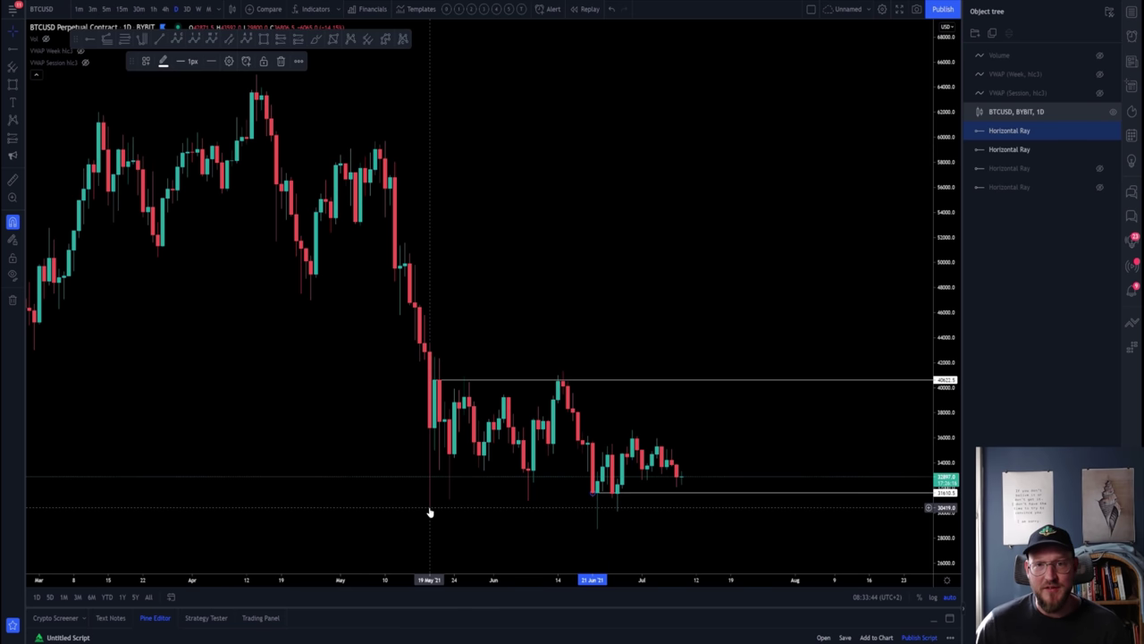
scroll(430, 511, up, 2)
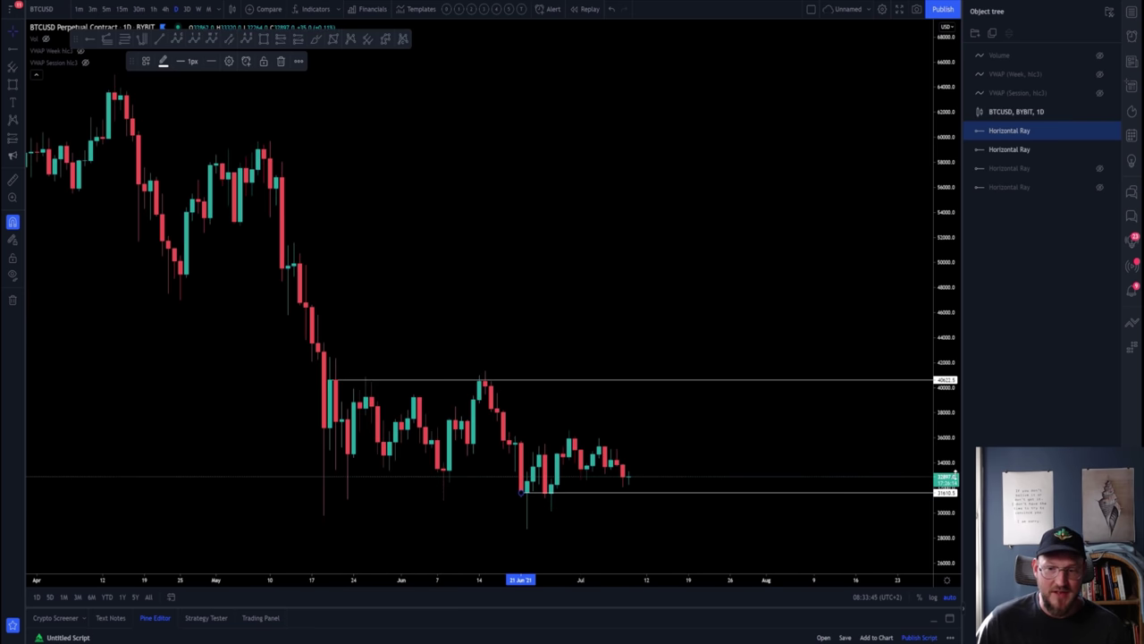
click(165, 9)
scroll(789, 180, down, 3)
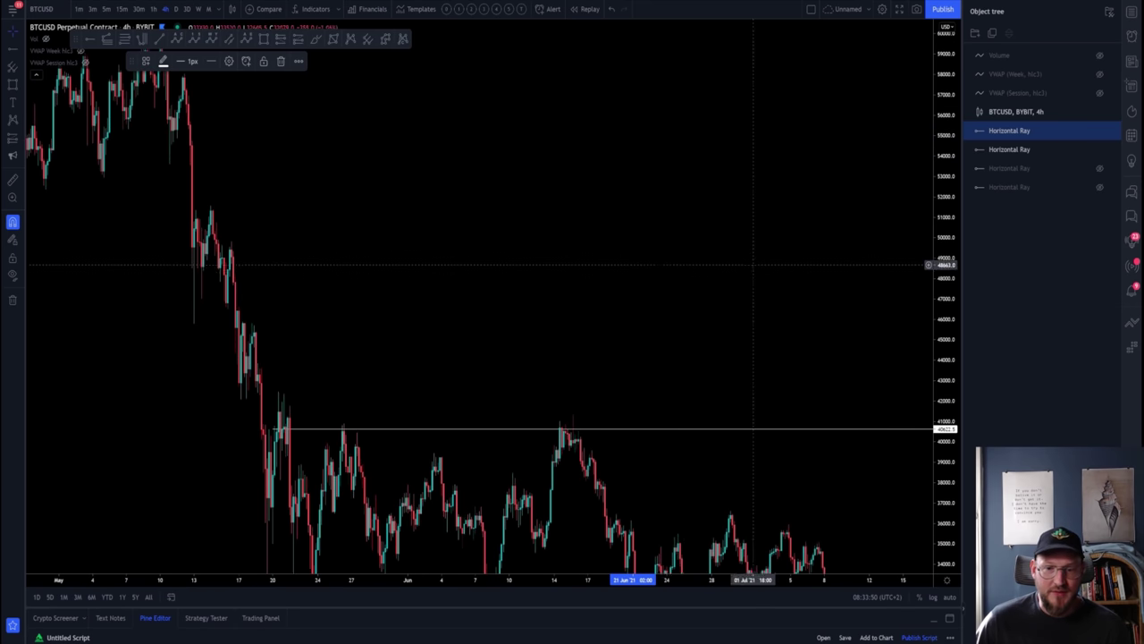
scroll(421, 432, up, 3)
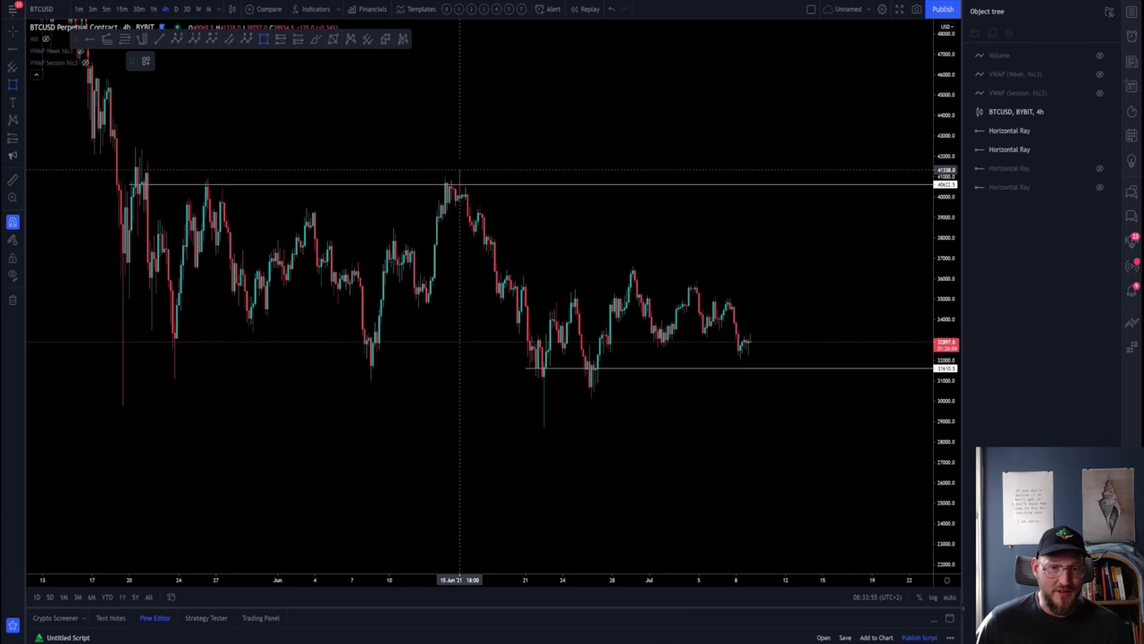
drag(460, 170, 530, 329)
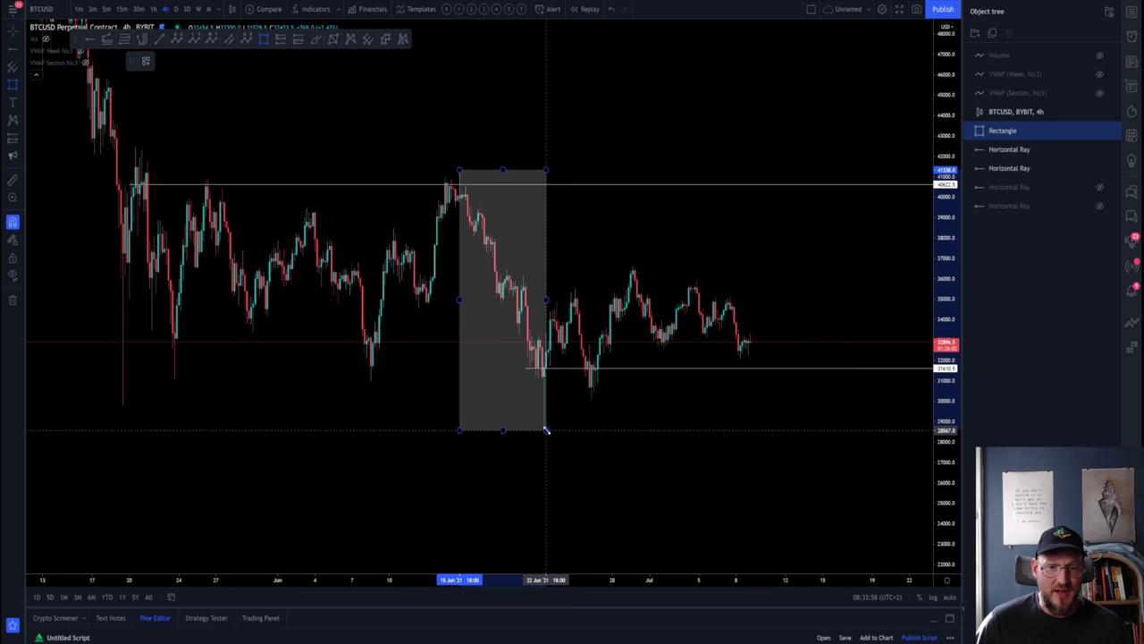
Step: Draw a second rectangle around the consolidation following the drop, extending to 16 Jul '21 with its upper edge at about 36400
drag(766, 442, 710, 457)
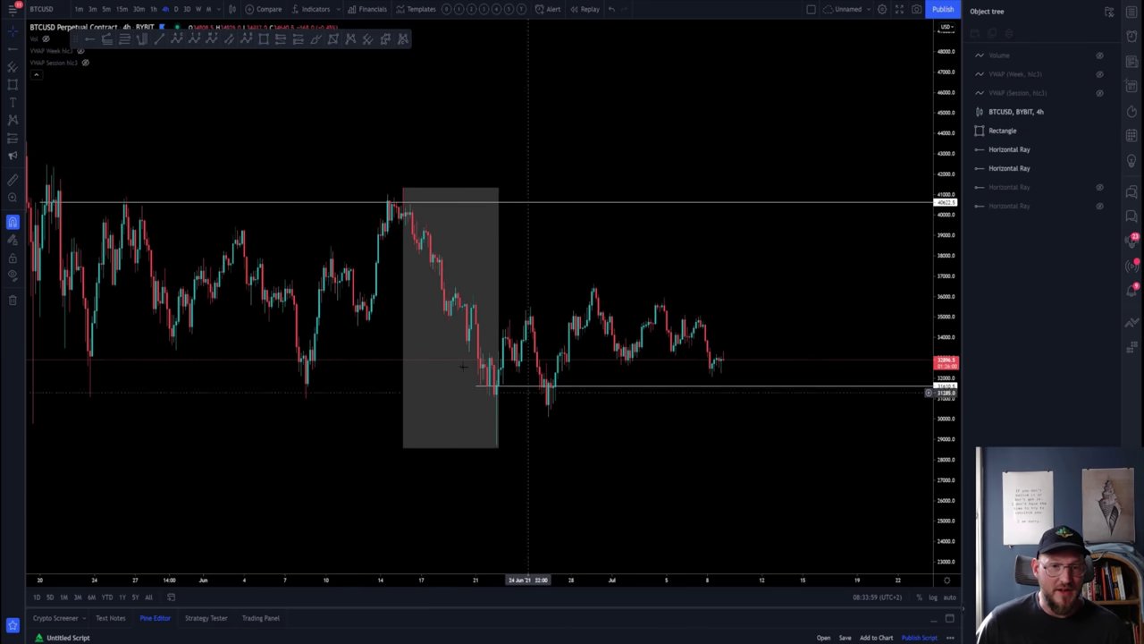
drag(644, 436, 602, 442)
click(261, 40)
mouse_move(413, 295)
mouse_down()
mouse_move(825, 396)
mouse_move(777, 413)
mouse_up()
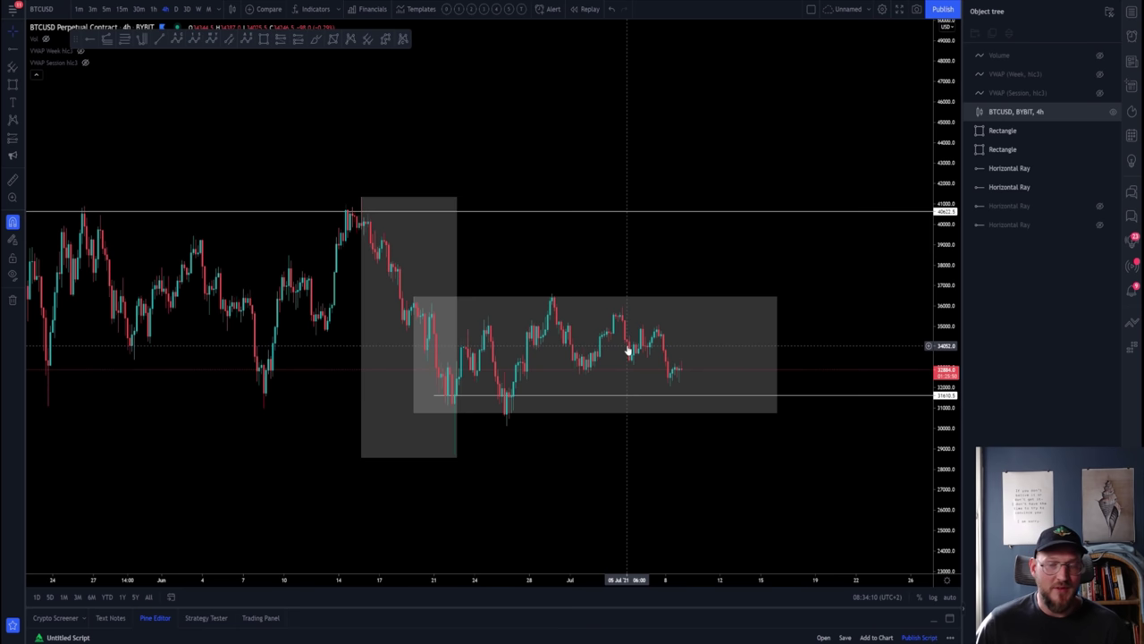
click(776, 297)
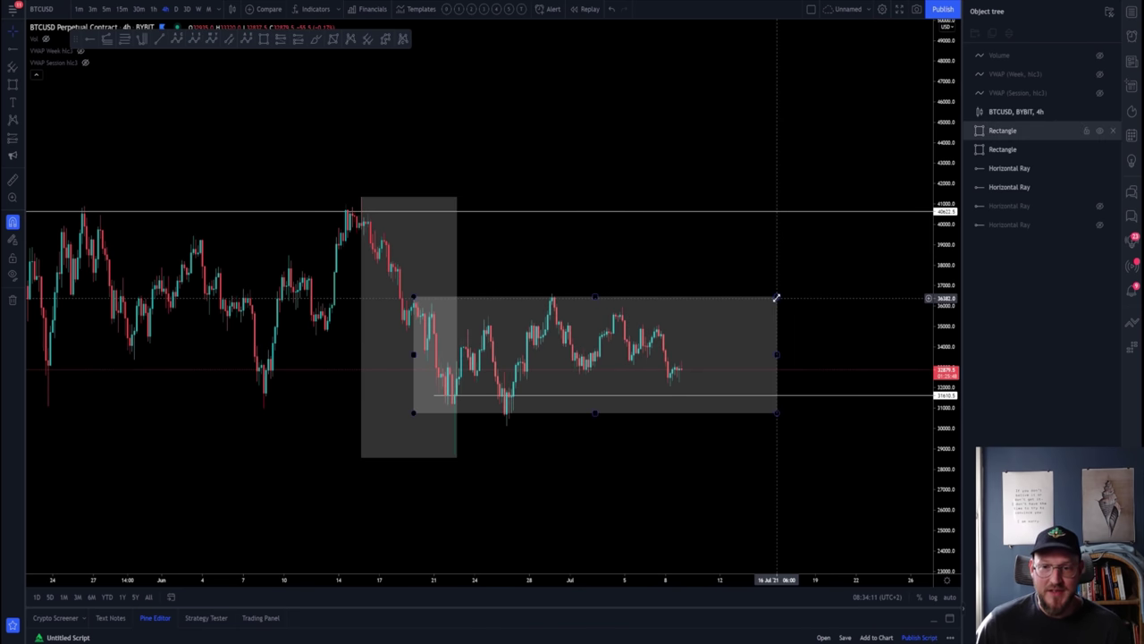
Step: Delete the rectangles around the consolidation and over the June drop from the 4h chart
click(776, 298)
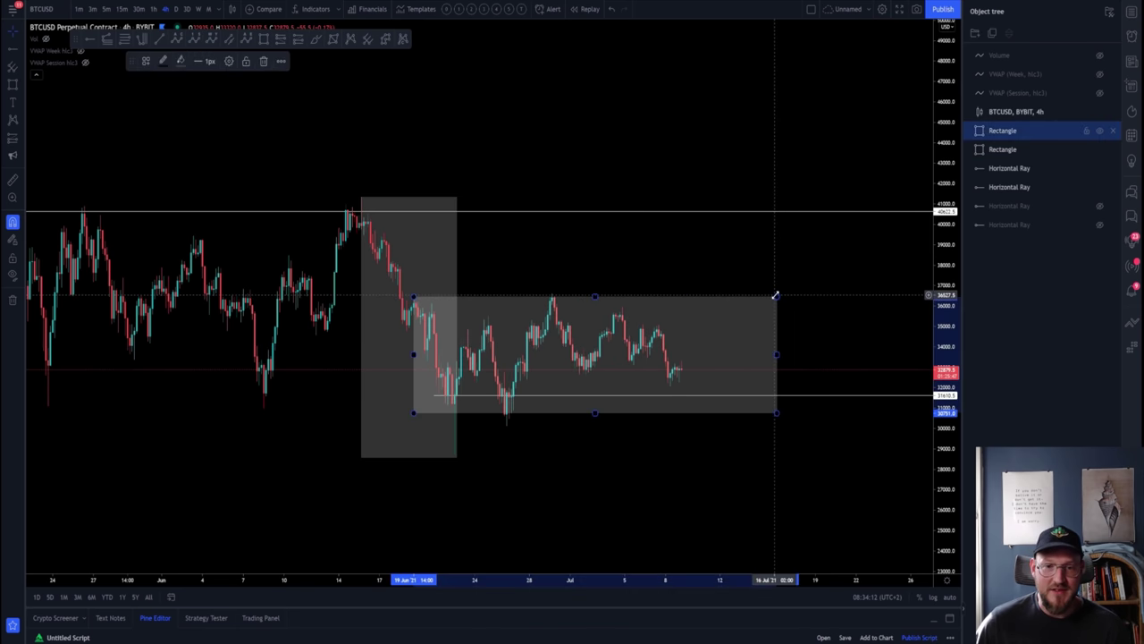
click(264, 62)
click(454, 254)
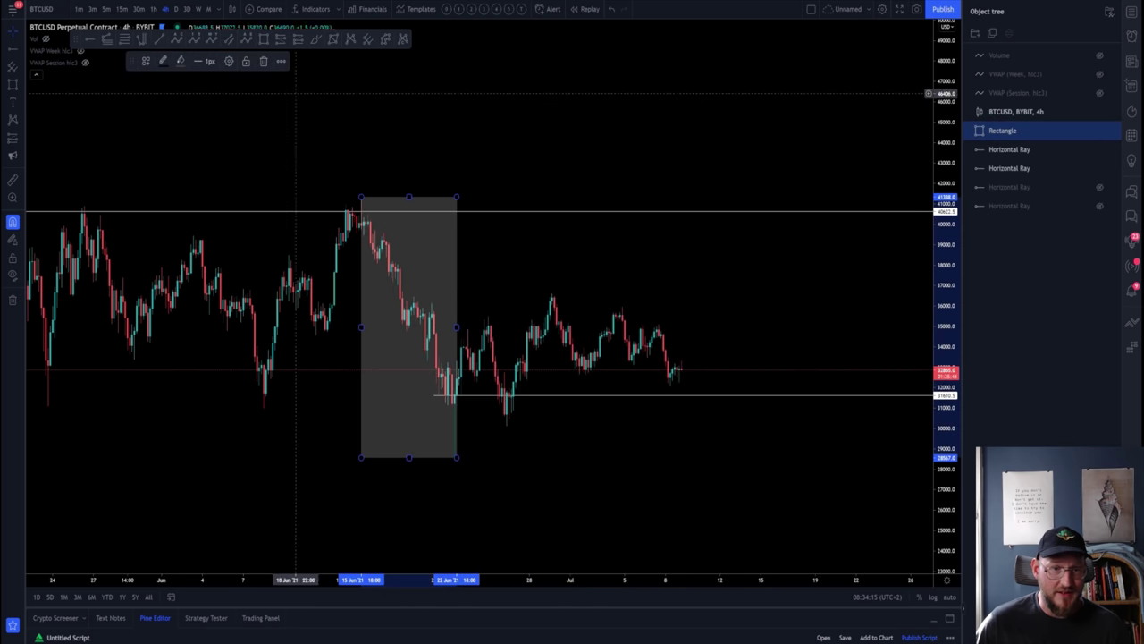
click(263, 61)
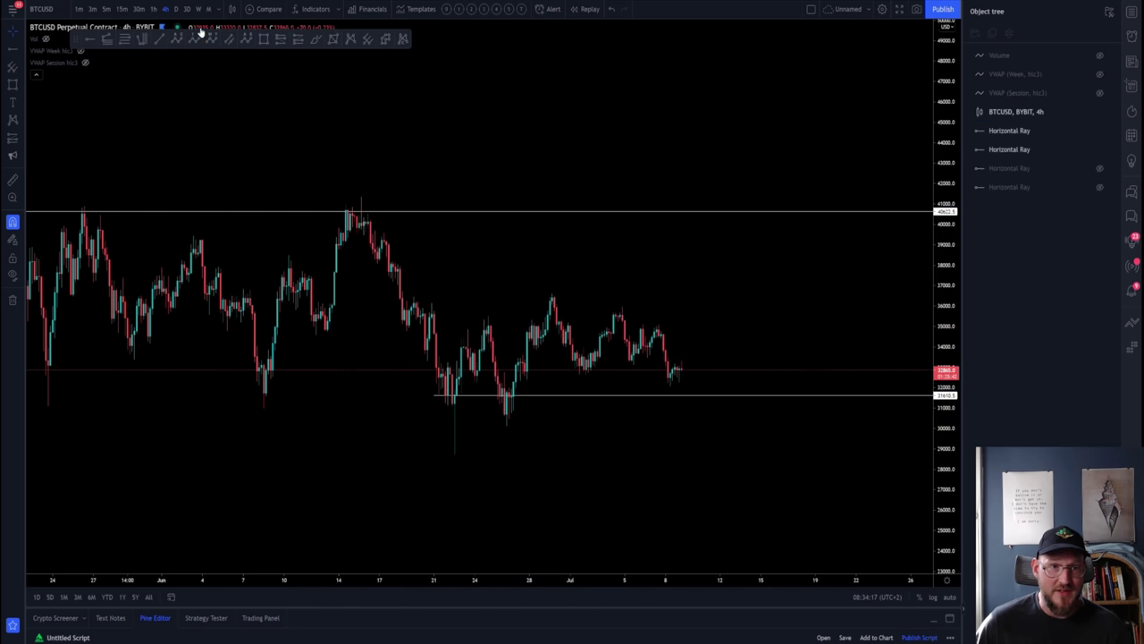
Step: Place horizontal rays on the 4h chart at 36026.0 from 19 Jun '21 and at about 31406 just below the existing lower ray
click(89, 39)
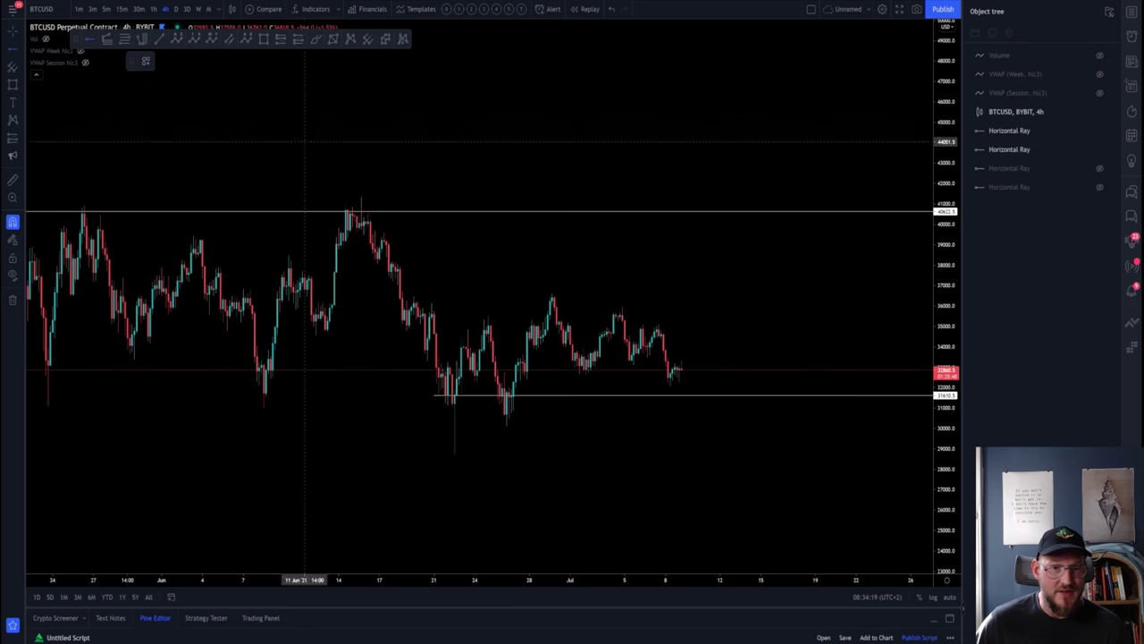
click(412, 305)
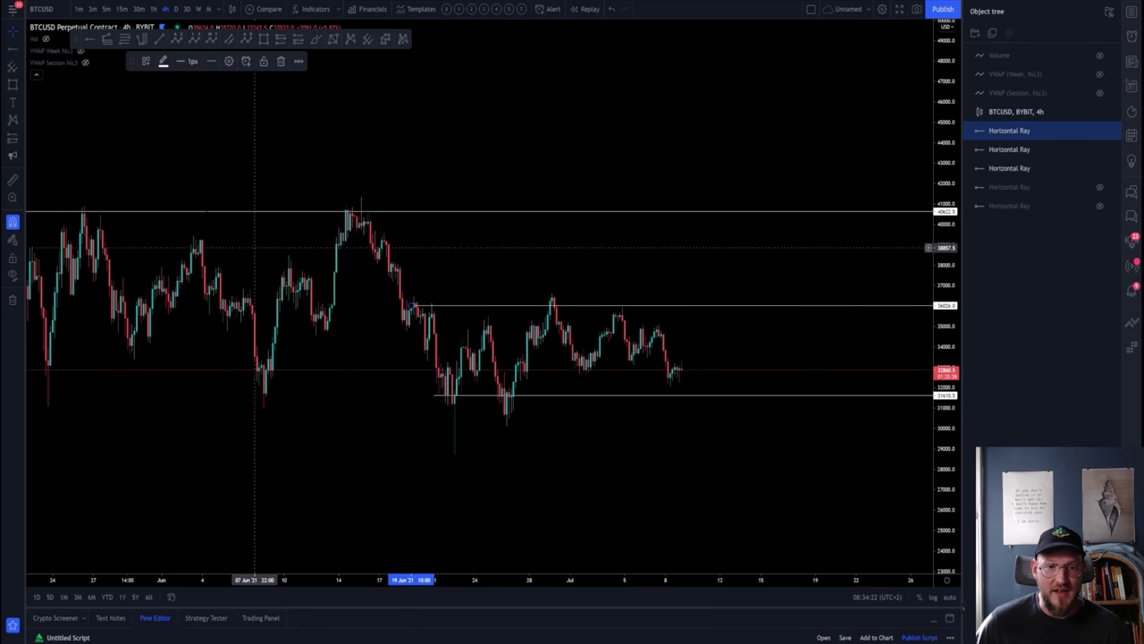
click(90, 40)
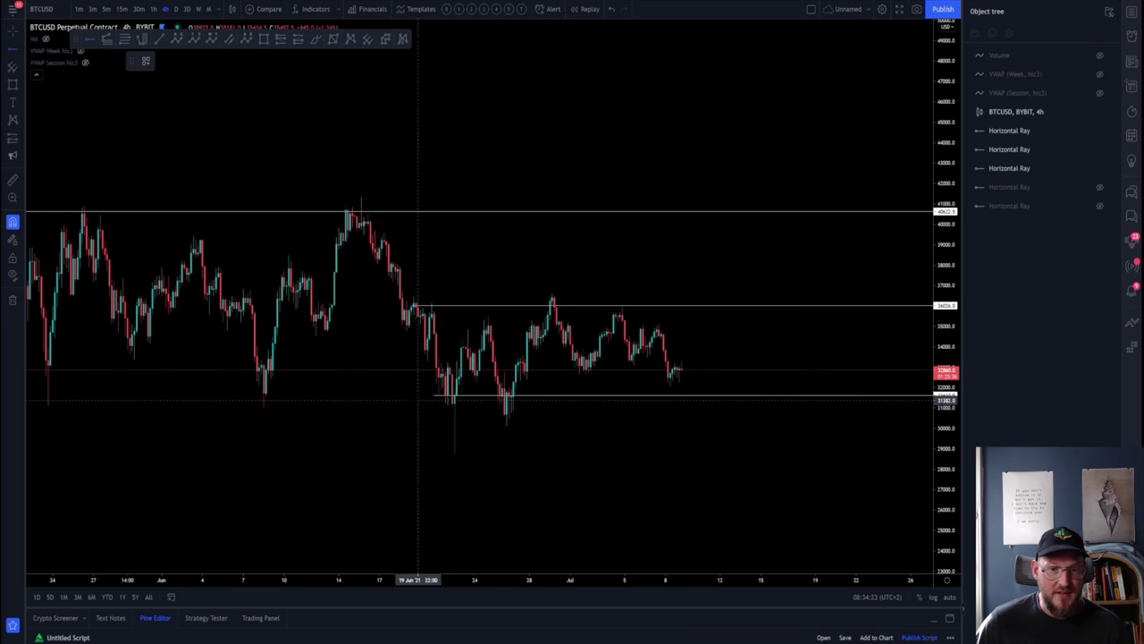
click(351, 400)
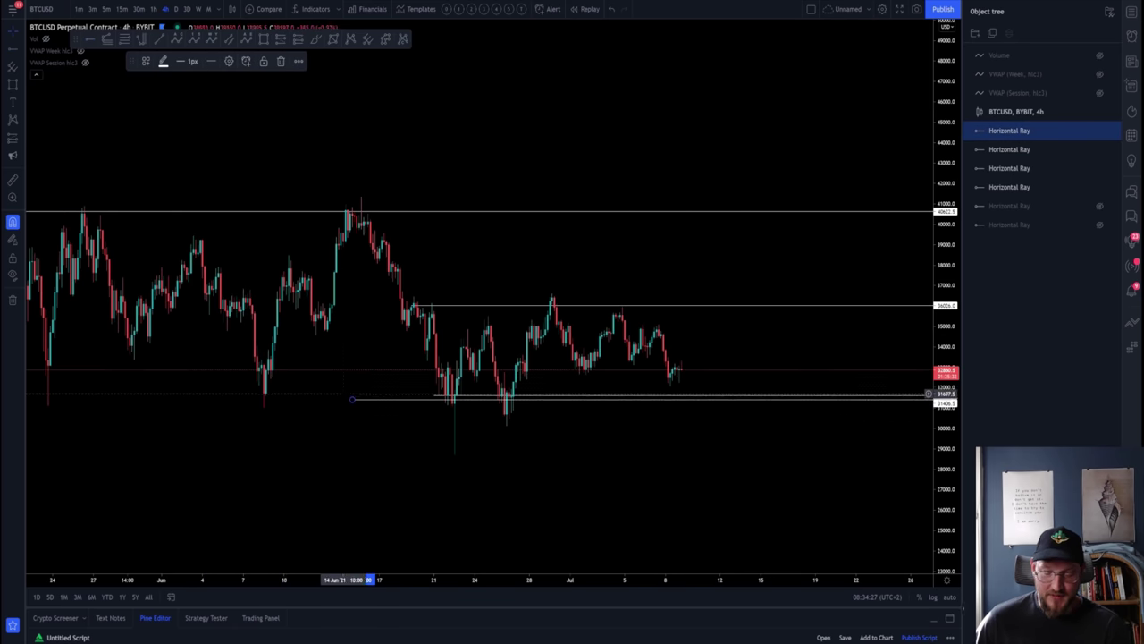
Step: Delete the two newly placed horizontal rays at about 31406 and 36026
key(Delete)
click(447, 306)
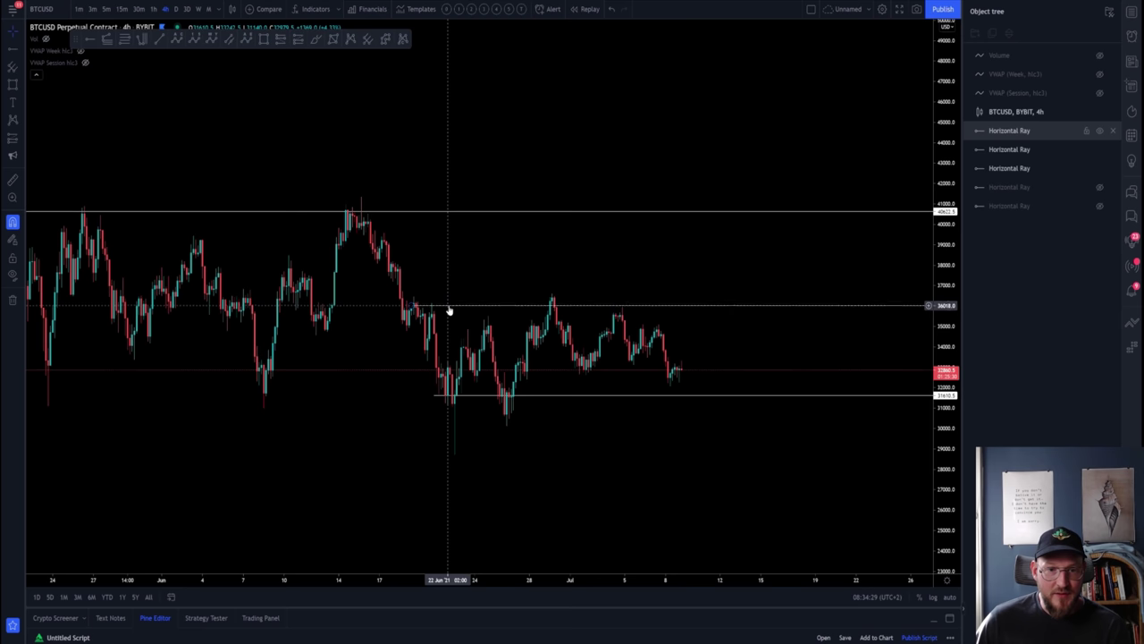
key(Delete)
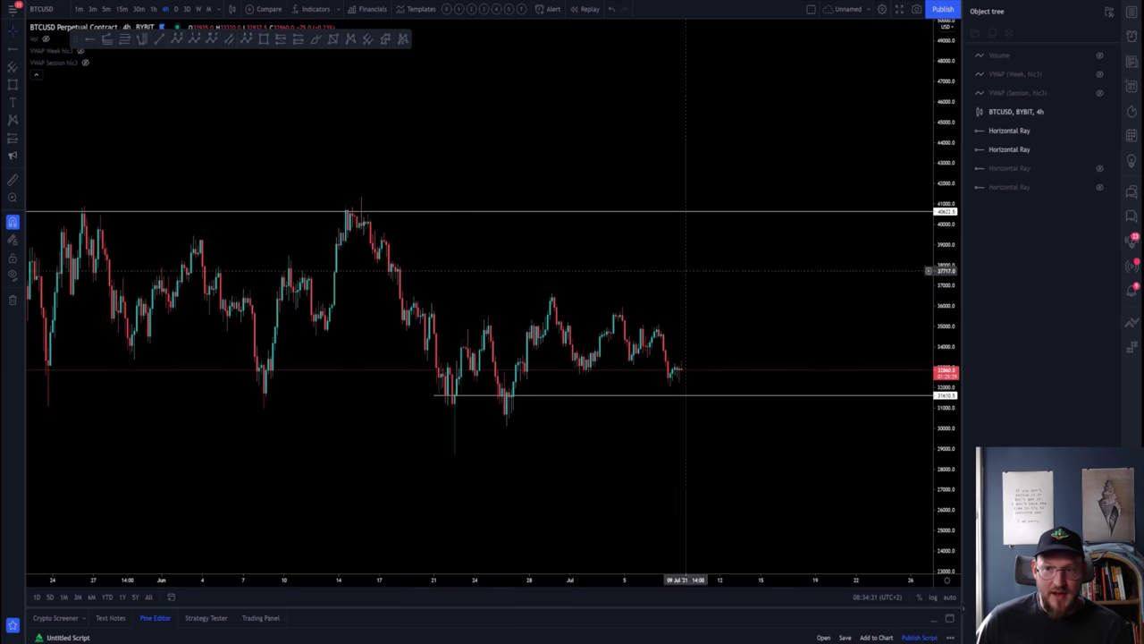
Step: Show the two hidden Key level rays on the 4h chart and hide the range rays at 40622.5 and 31610.5
click(1099, 169)
click(1100, 187)
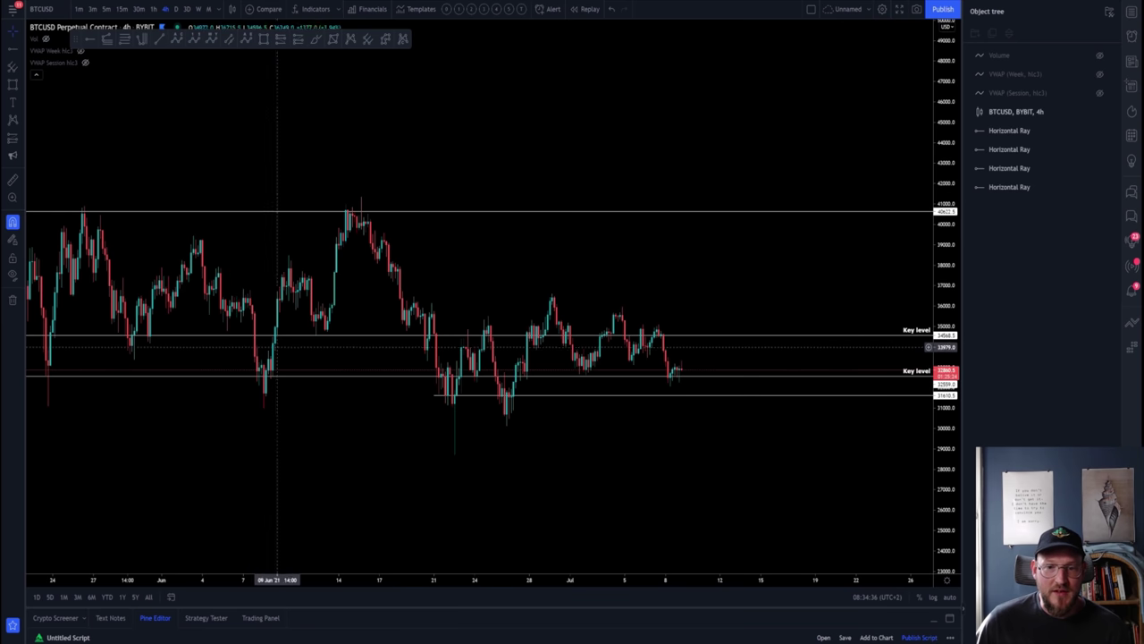
scroll(881, 342, down, 1)
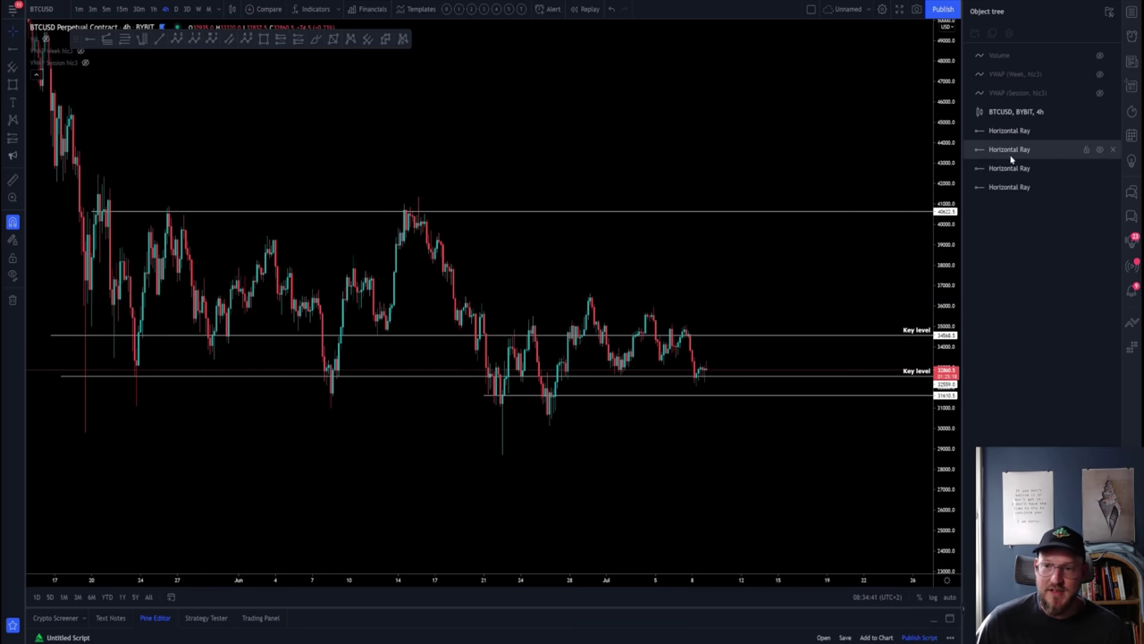
click(1101, 169)
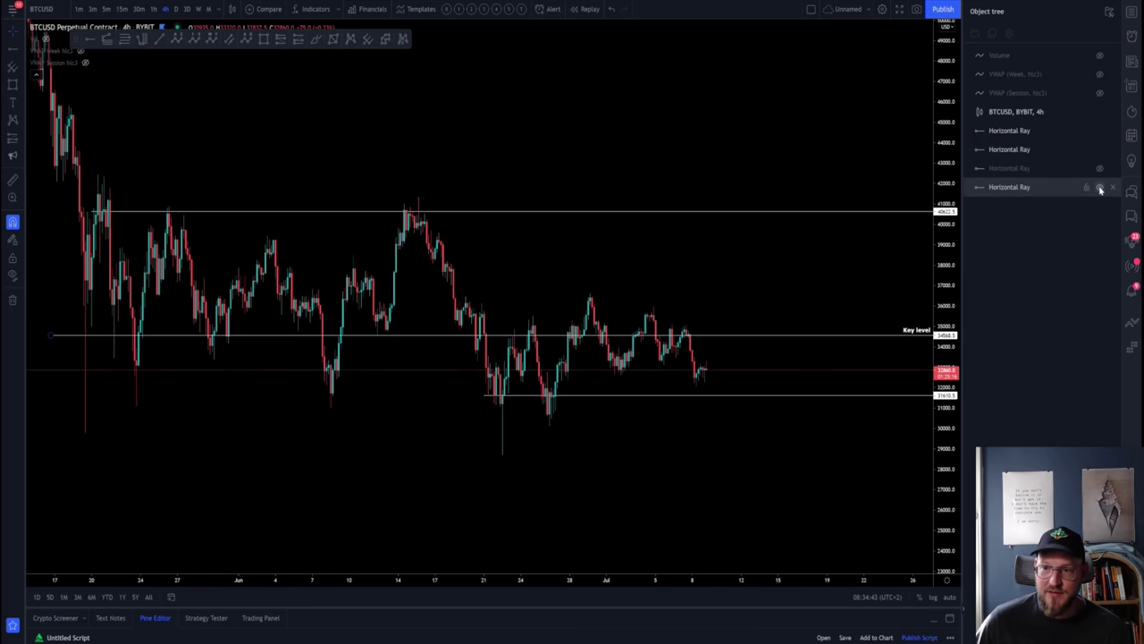
click(1100, 169)
click(1100, 150)
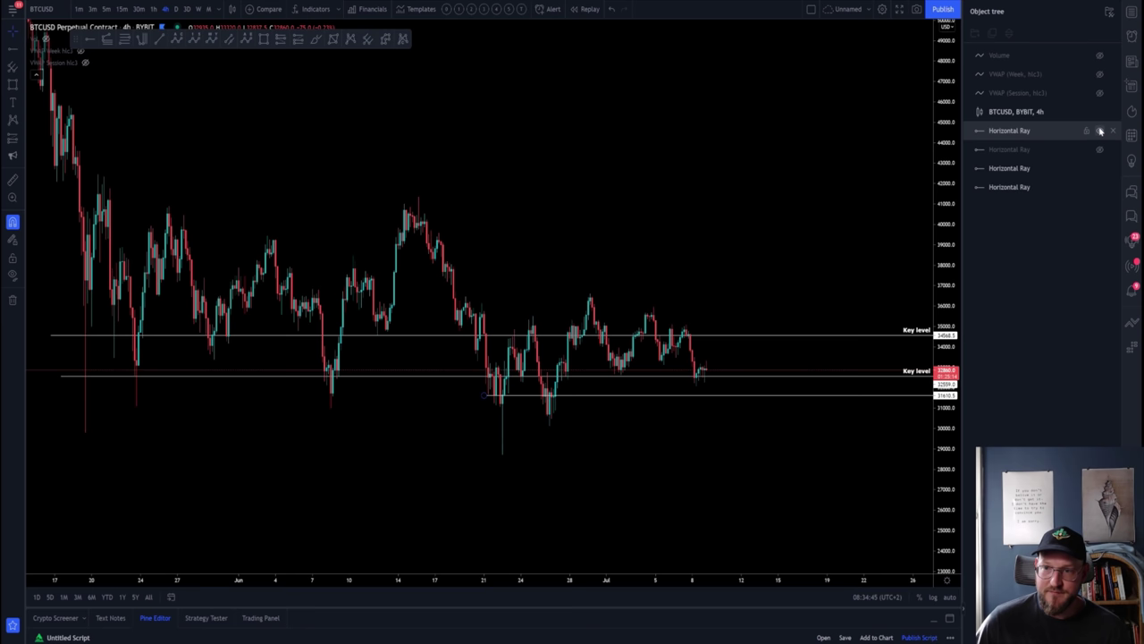
click(1101, 132)
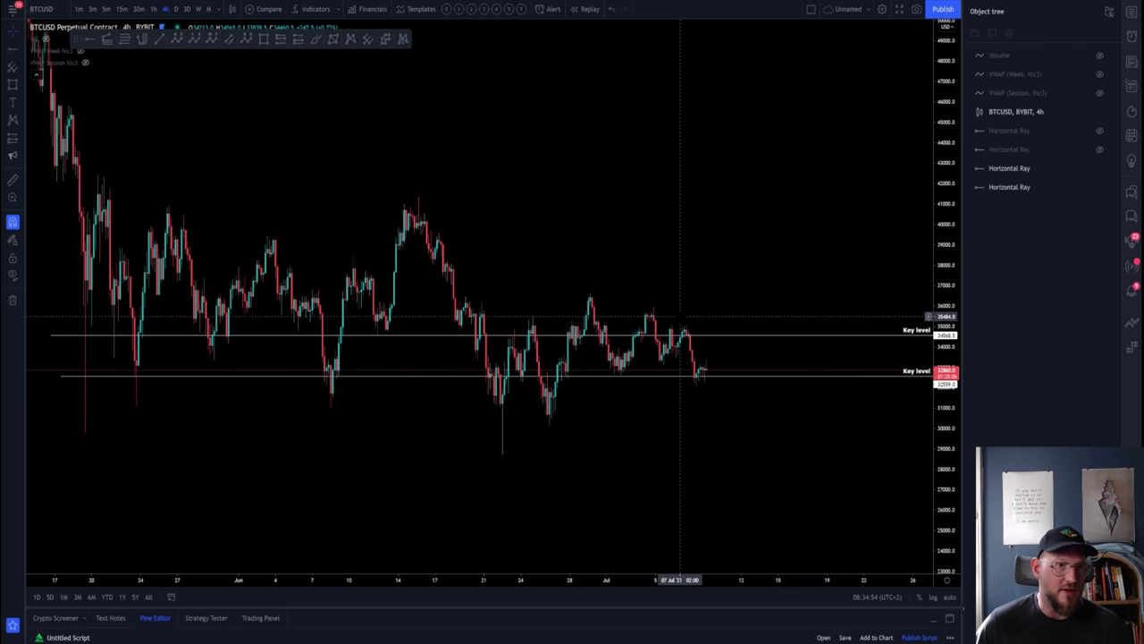
Step: Switch to the 1h timeframe and examine how price behaves around the two Key level rays
click(153, 10)
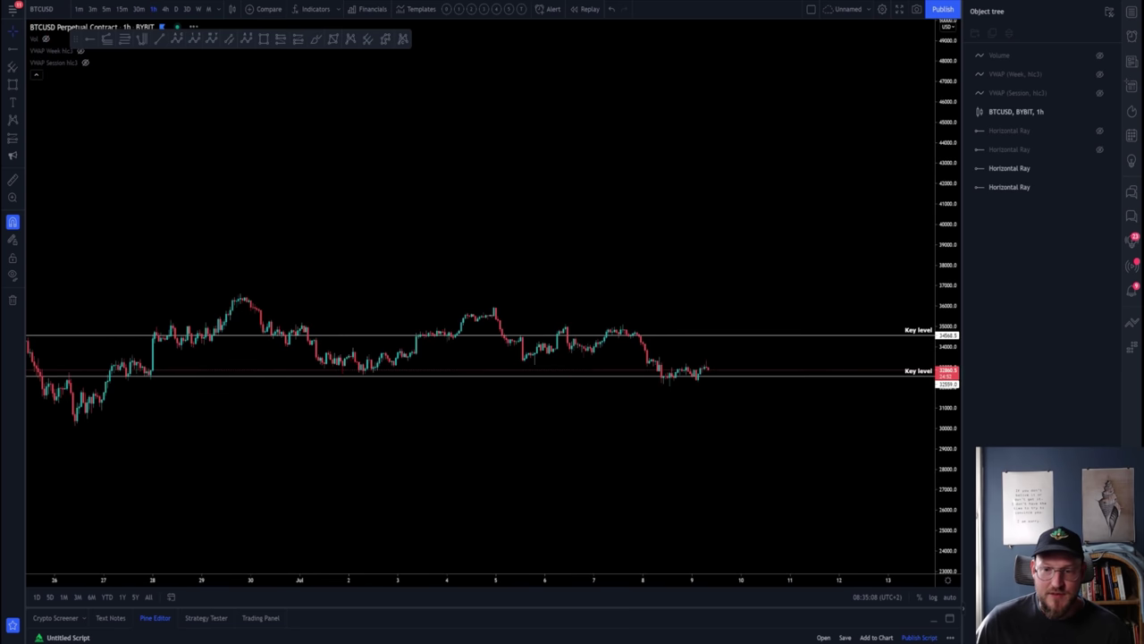
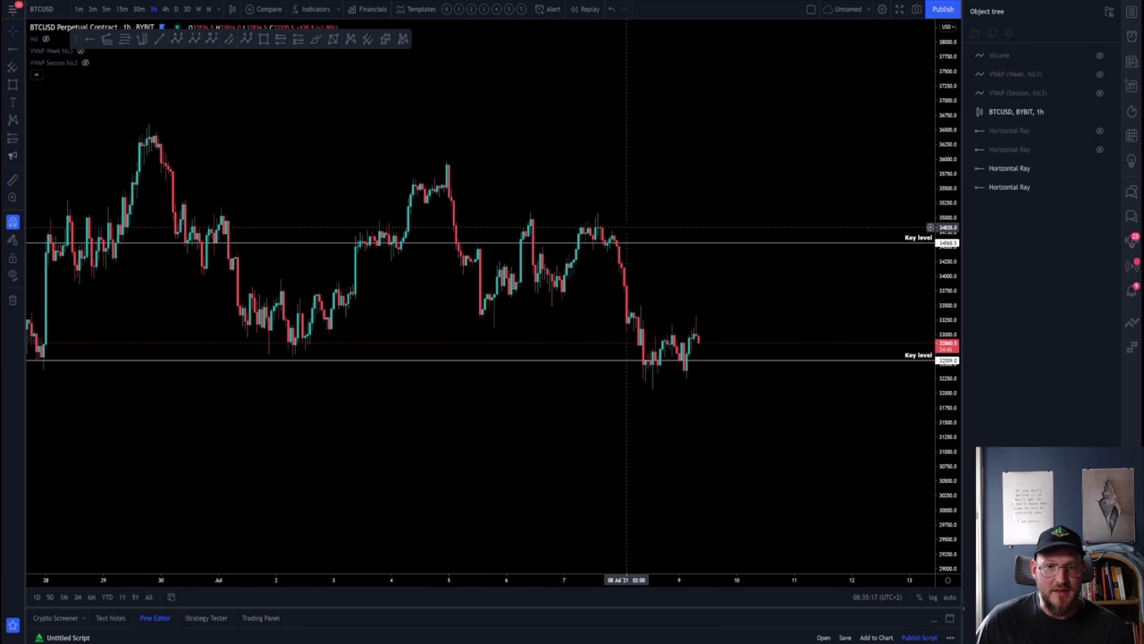
drag(703, 402, 466, 402)
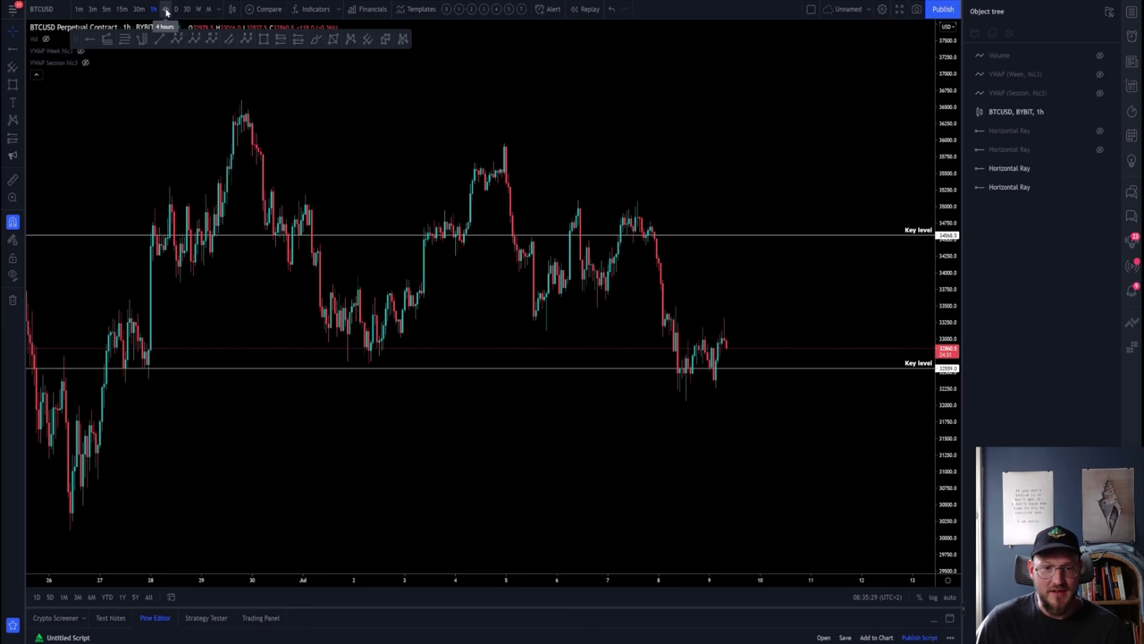
scroll(626, 357, up, 1)
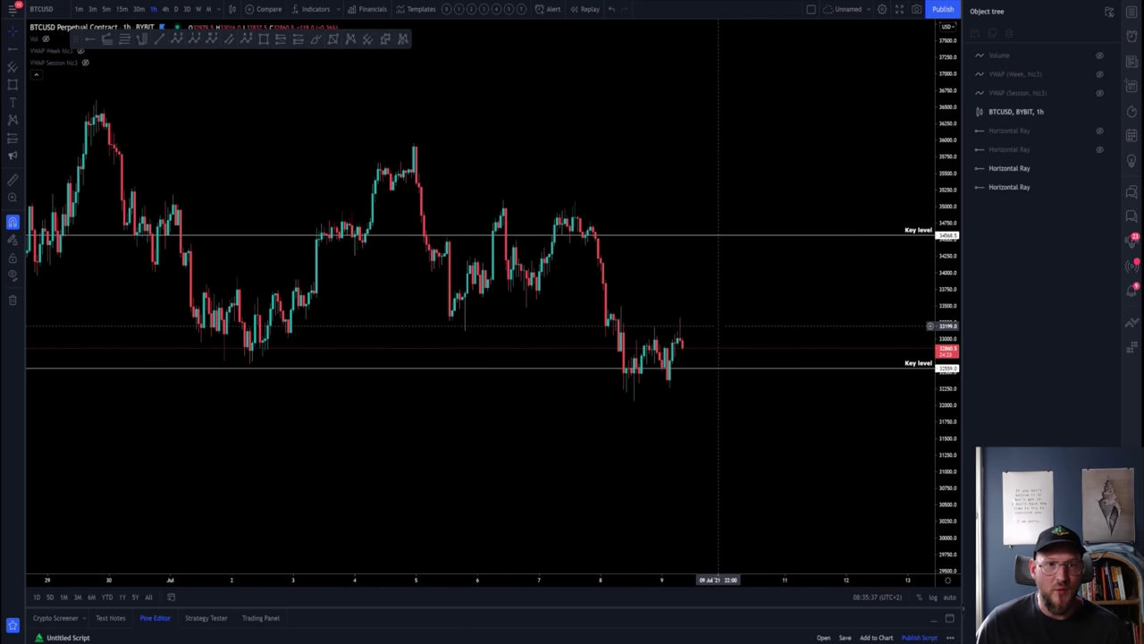
scroll(420, 294, up, 2)
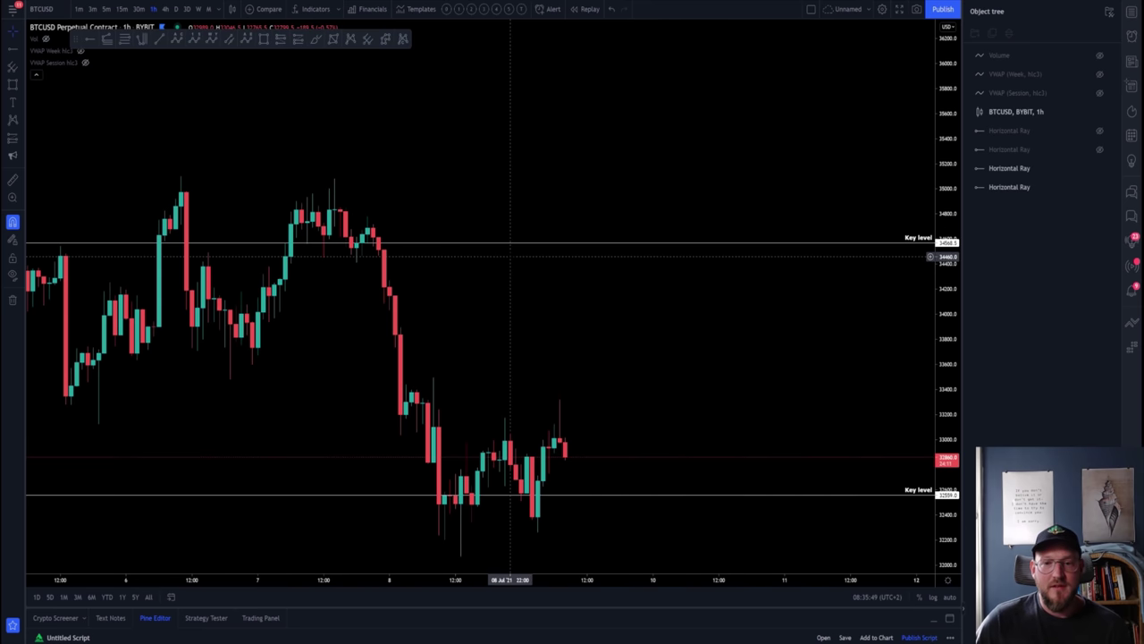
drag(518, 412, 753, 411)
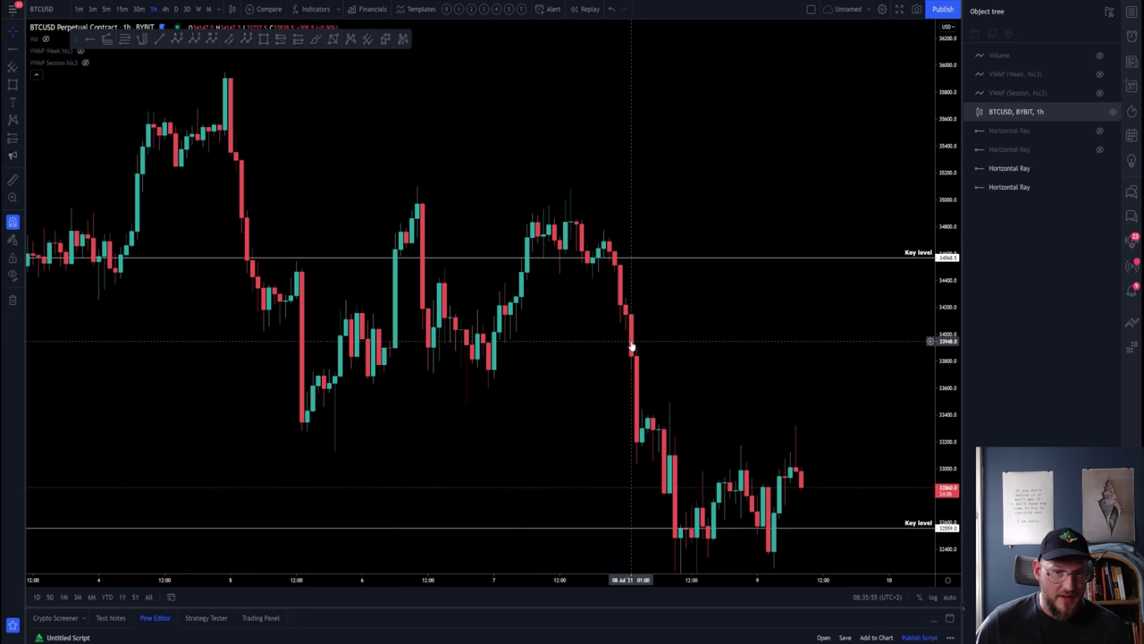
drag(635, 344, 590, 317)
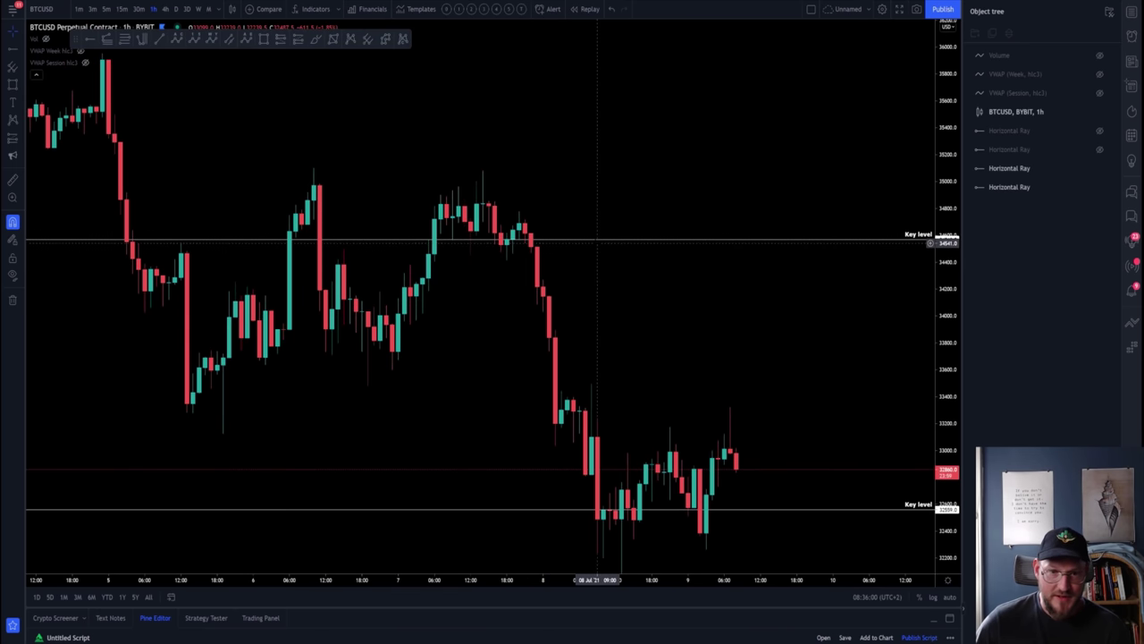
Step: Switch to the 15m timeframe and frame the price action between both Key level rays up to 9 Jul '21
click(122, 10)
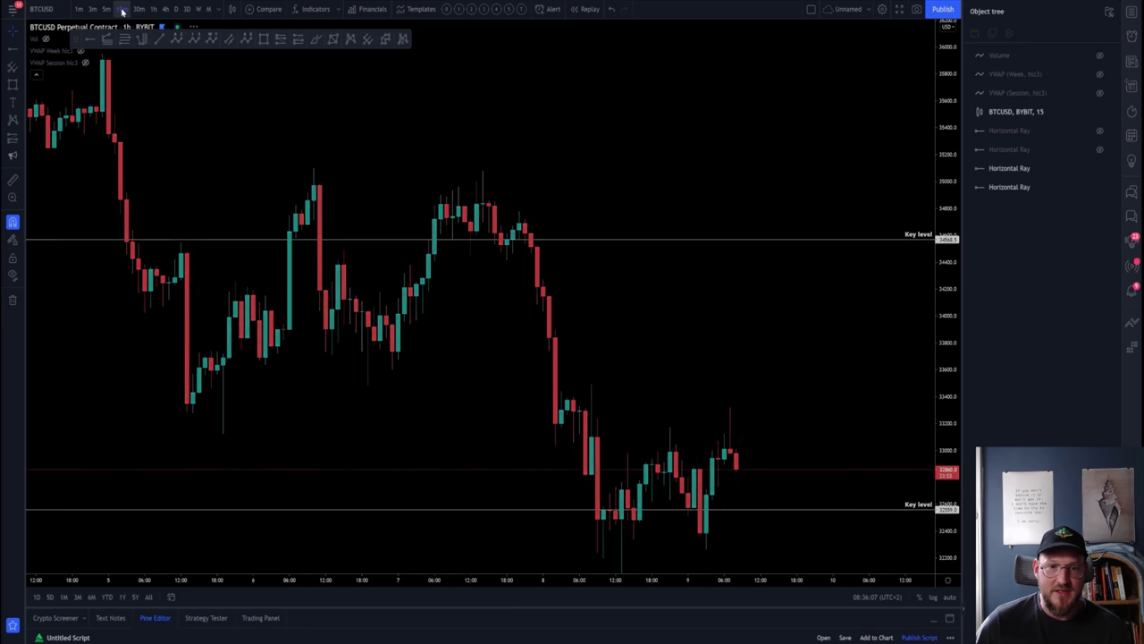
scroll(498, 271, up, 5)
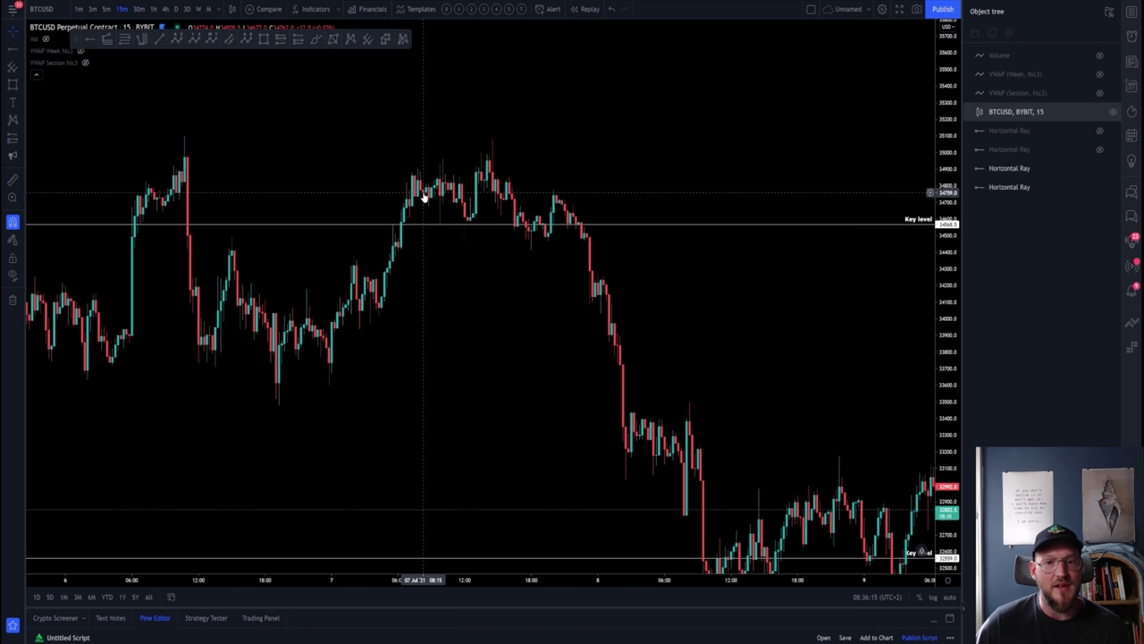
scroll(424, 197, down, 3)
drag(423, 197, 491, 220)
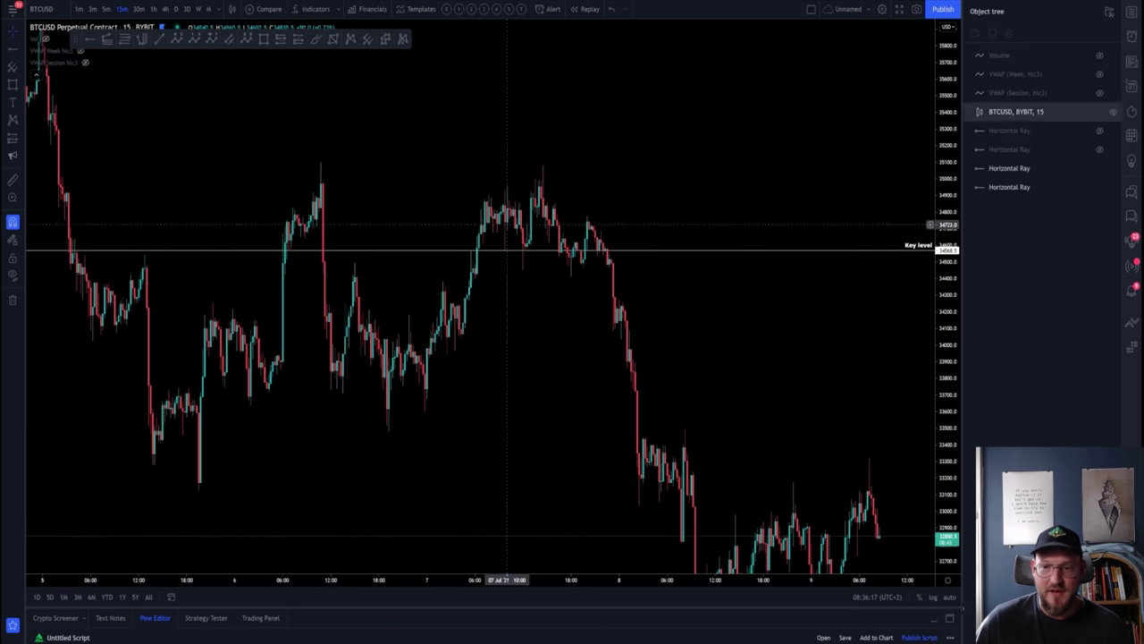
drag(489, 322, 395, 303)
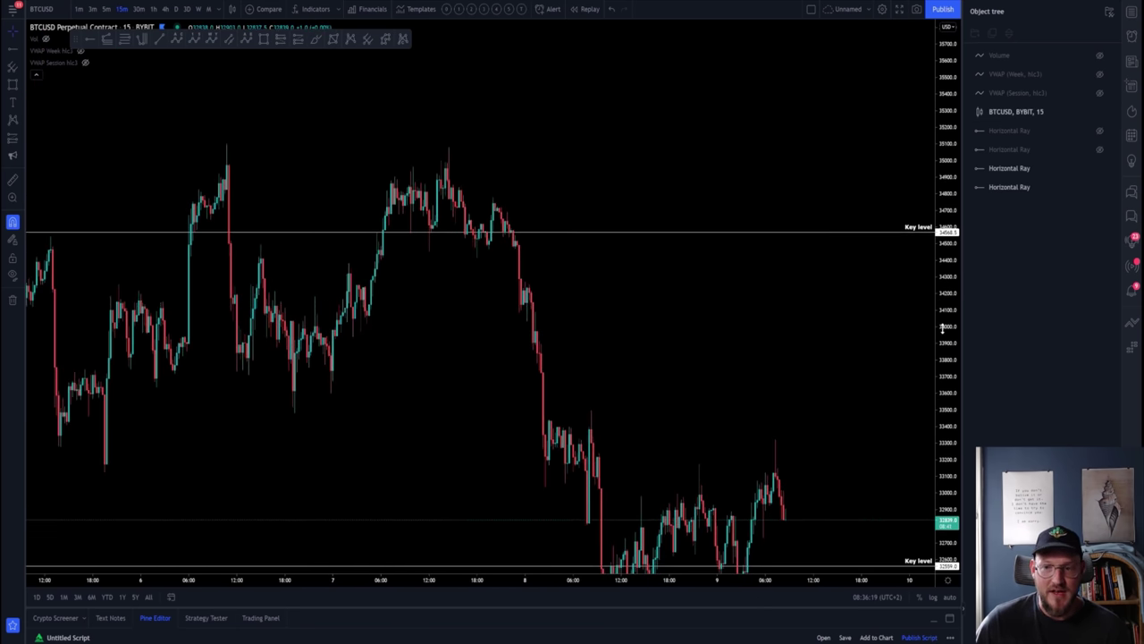
drag(942, 329, 943, 341)
drag(765, 336, 793, 360)
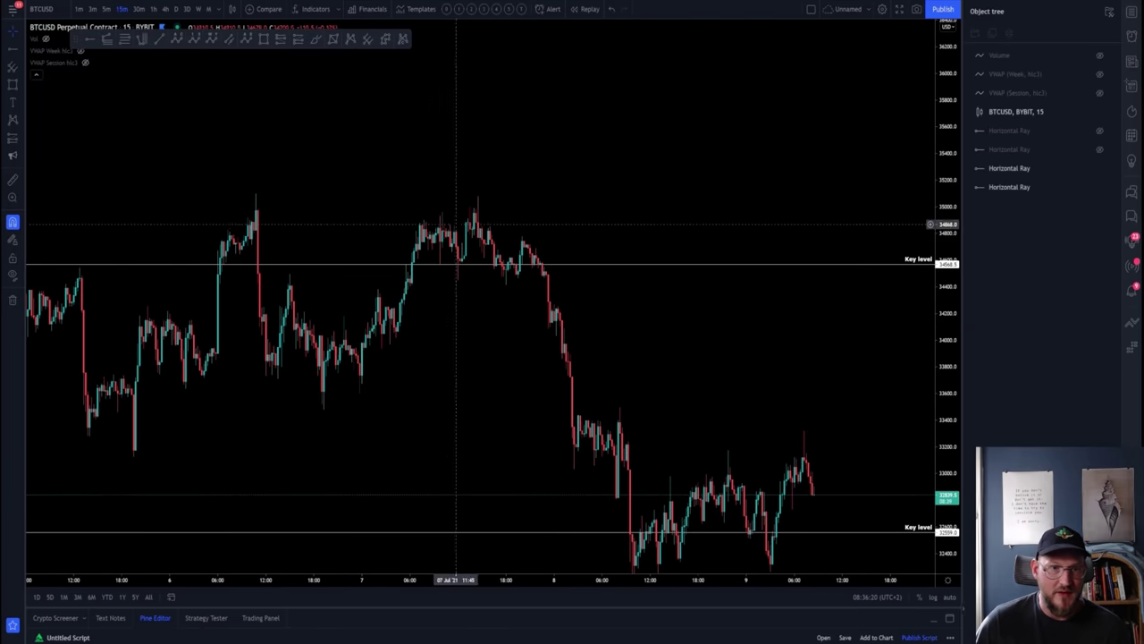
Step: Brush a freehand curve over the price swings from 5 to 7 Jul '21, and delete it
click(314, 43)
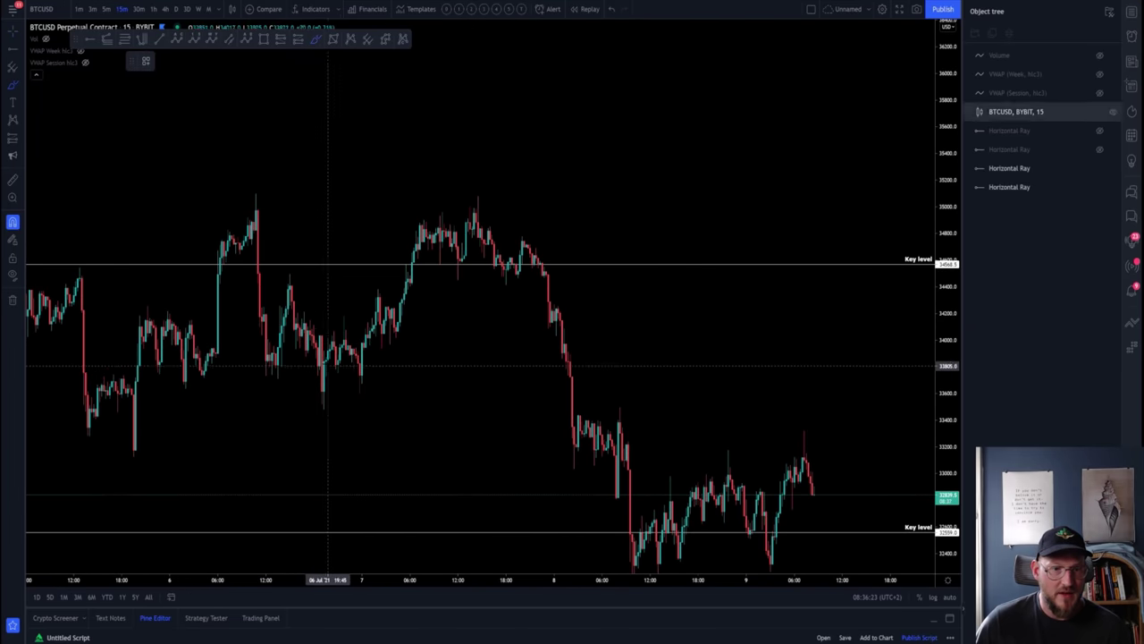
scroll(398, 252, down, 2)
mouse_move(244, 174)
mouse_down()
mouse_move(319, 407)
mouse_move(474, 174)
mouse_move(539, 324)
mouse_up()
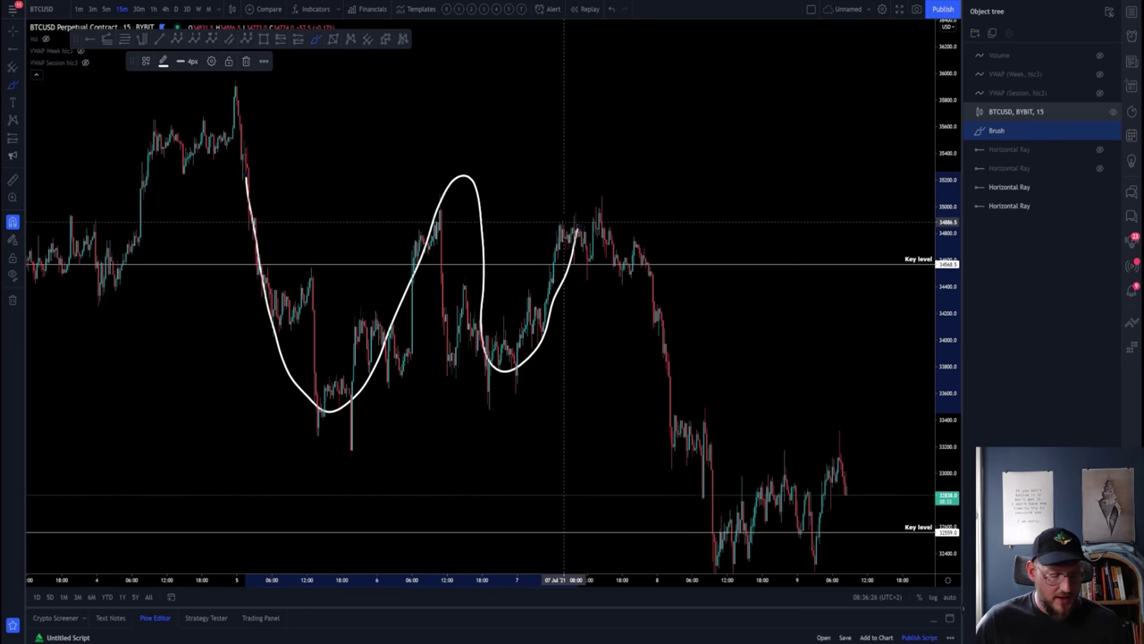
key(Delete)
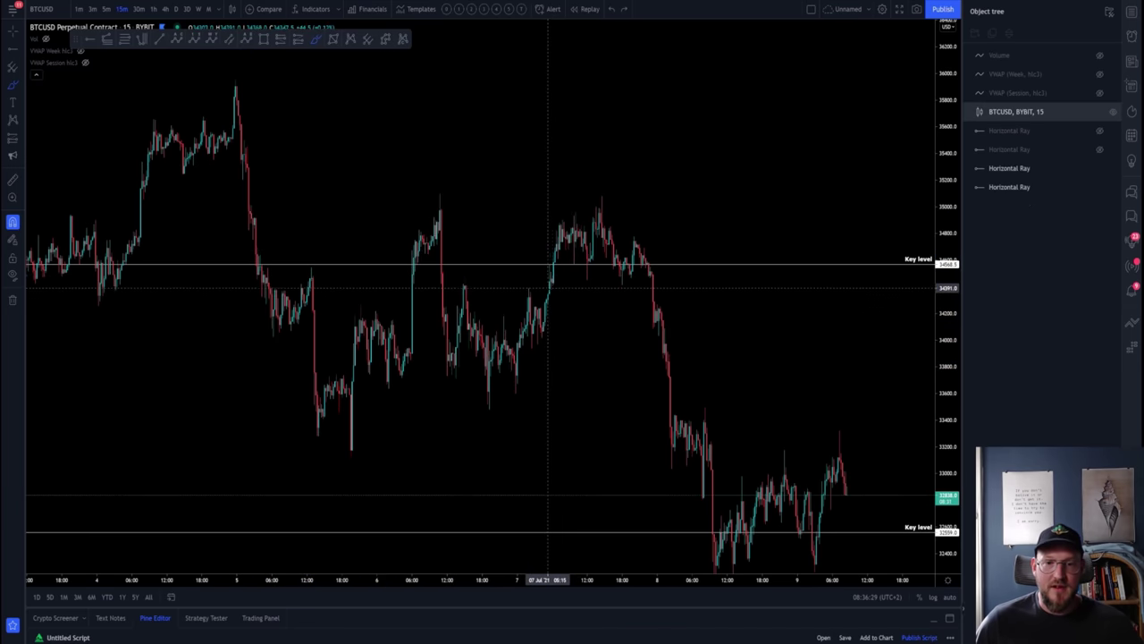
Step: Brush over the 7 Jul '21 price action above the upper Key level and down the drop to the lower Key level
mouse_move(551, 284)
mouse_down()
mouse_move(556, 243)
mouse_move(586, 228)
mouse_move(597, 257)
mouse_move(627, 267)
mouse_move(636, 241)
mouse_up()
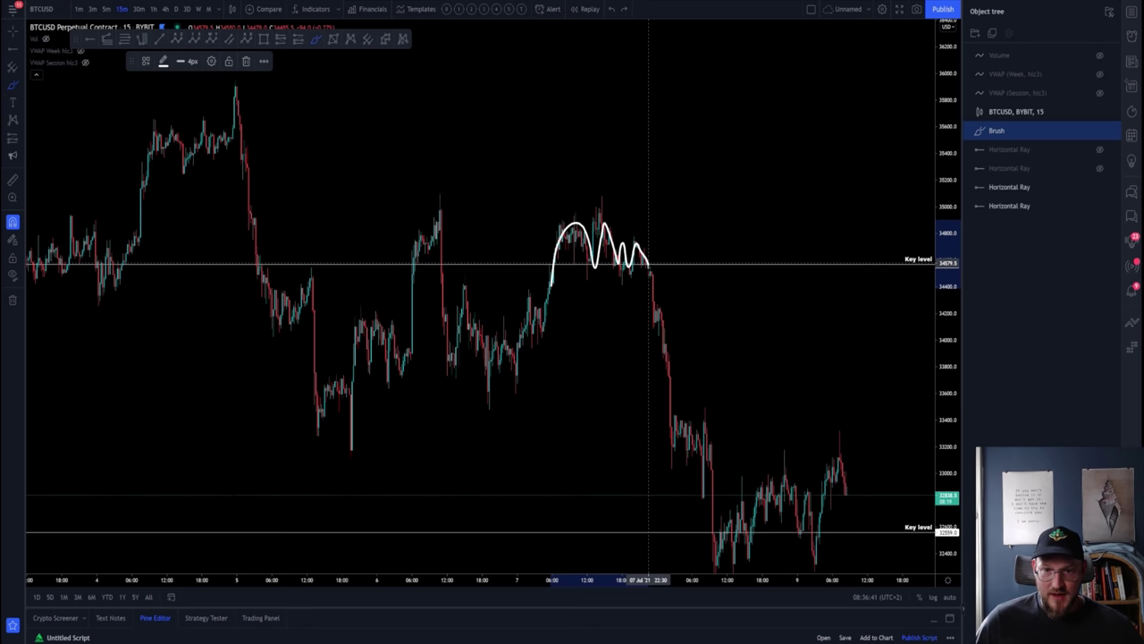
drag(649, 263, 653, 286)
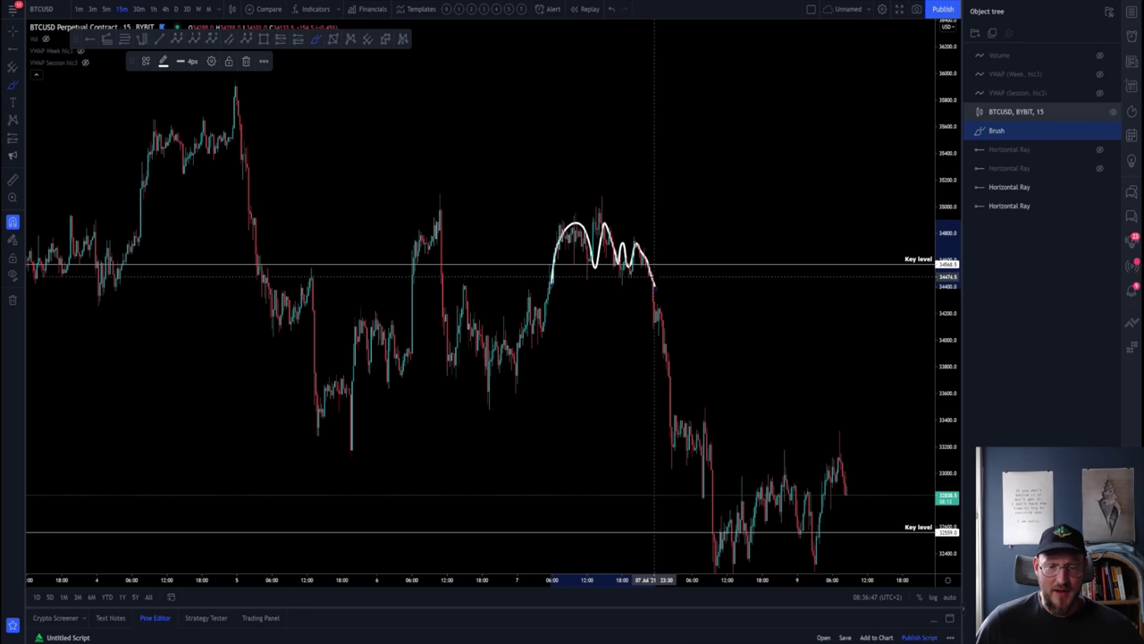
mouse_move(652, 277)
mouse_down()
mouse_move(676, 430)
mouse_move(706, 467)
mouse_move(720, 540)
mouse_up()
scroll(881, 564, down, 3)
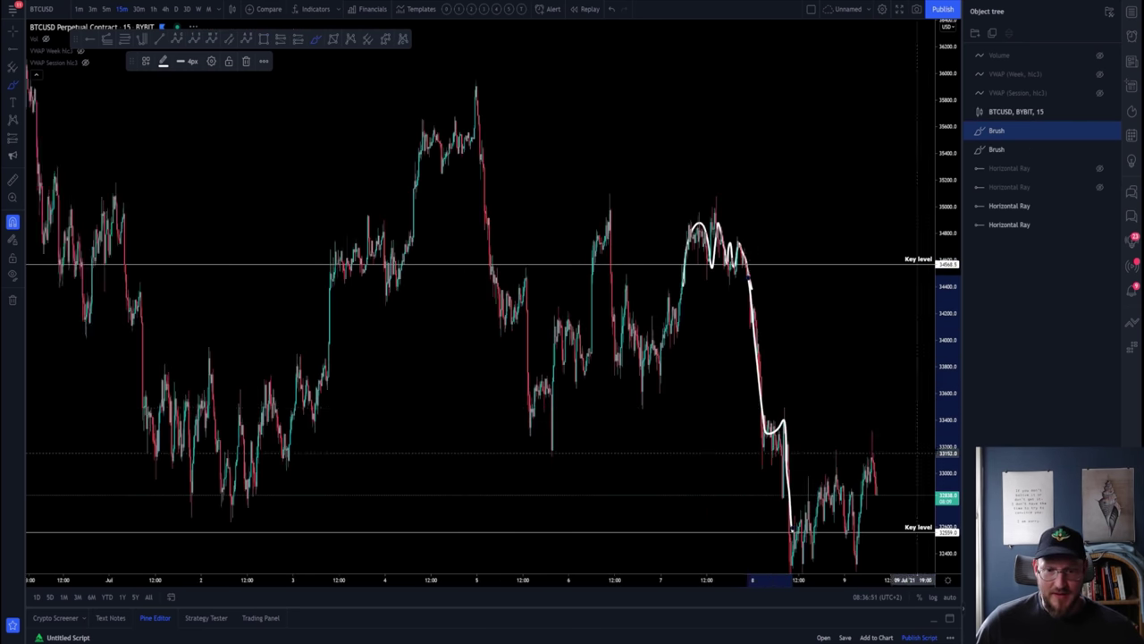
Step: Try brushing over the consolidation around the lower Key level up to 9 Jul '21, and undo the stroke and price scale change
drag(950, 451, 950, 512)
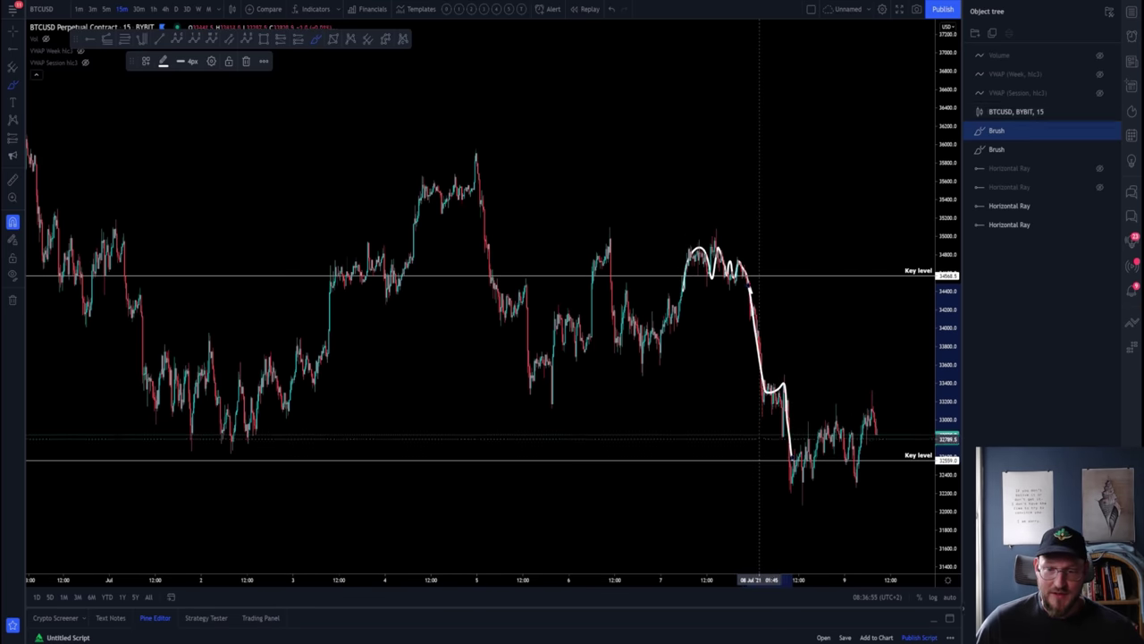
mouse_move(788, 443)
mouse_down()
mouse_move(795, 487)
mouse_move(809, 455)
mouse_move(856, 465)
mouse_move(883, 411)
mouse_up()
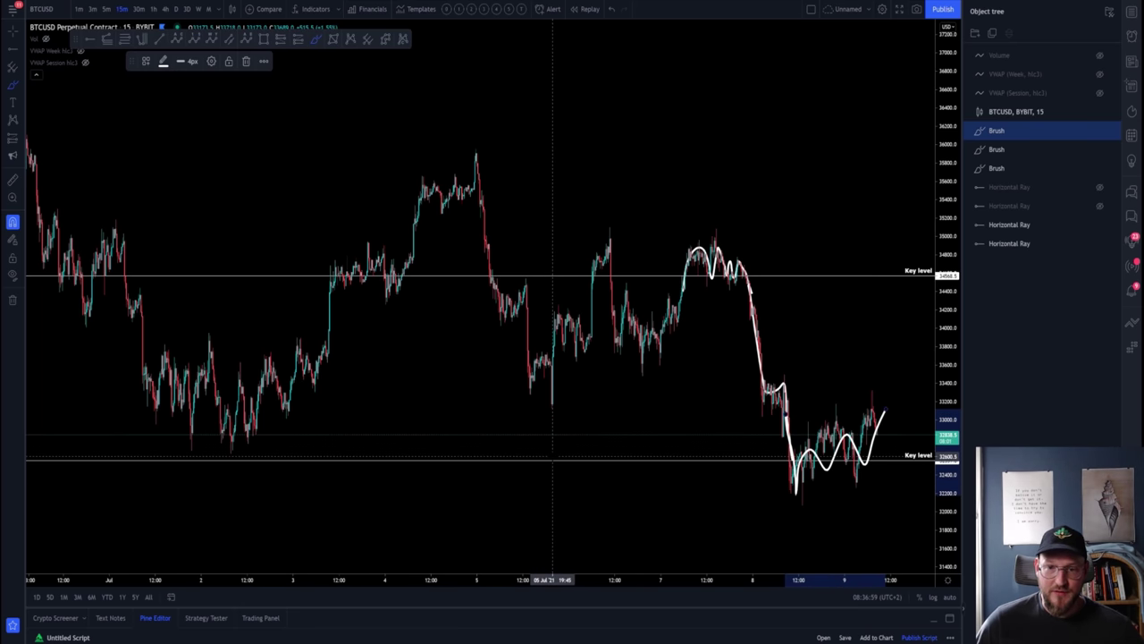
key(ctrl+z)
key(ctrl+z)
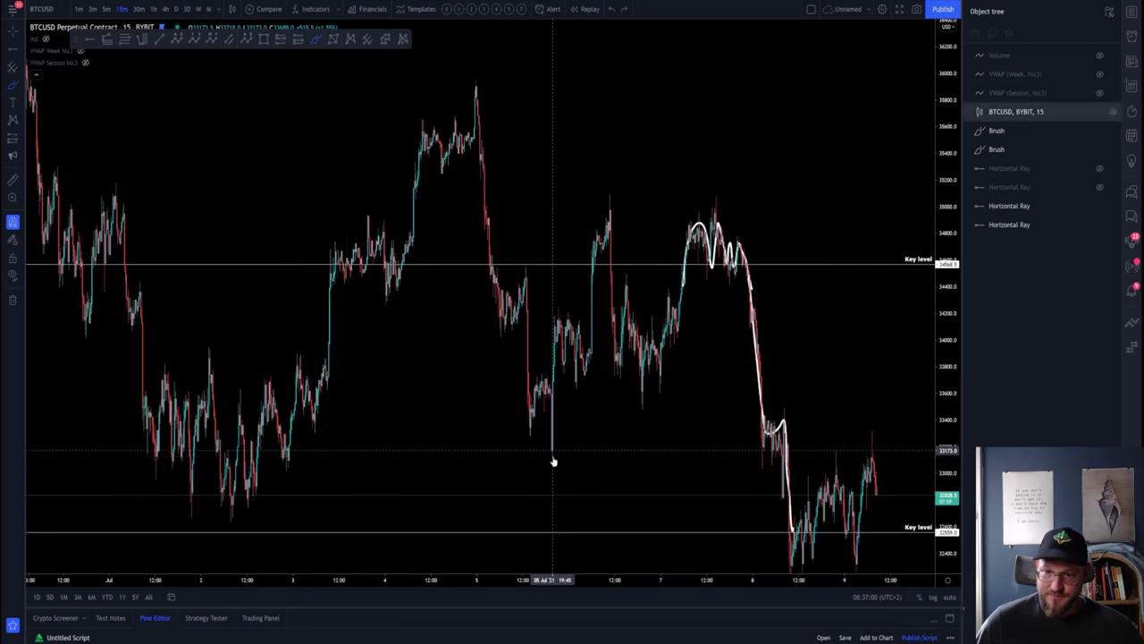
Step: Undo both brush strokes over the July price action, keeping the Key level rays
key(ctrl+z)
key(ctrl+z)
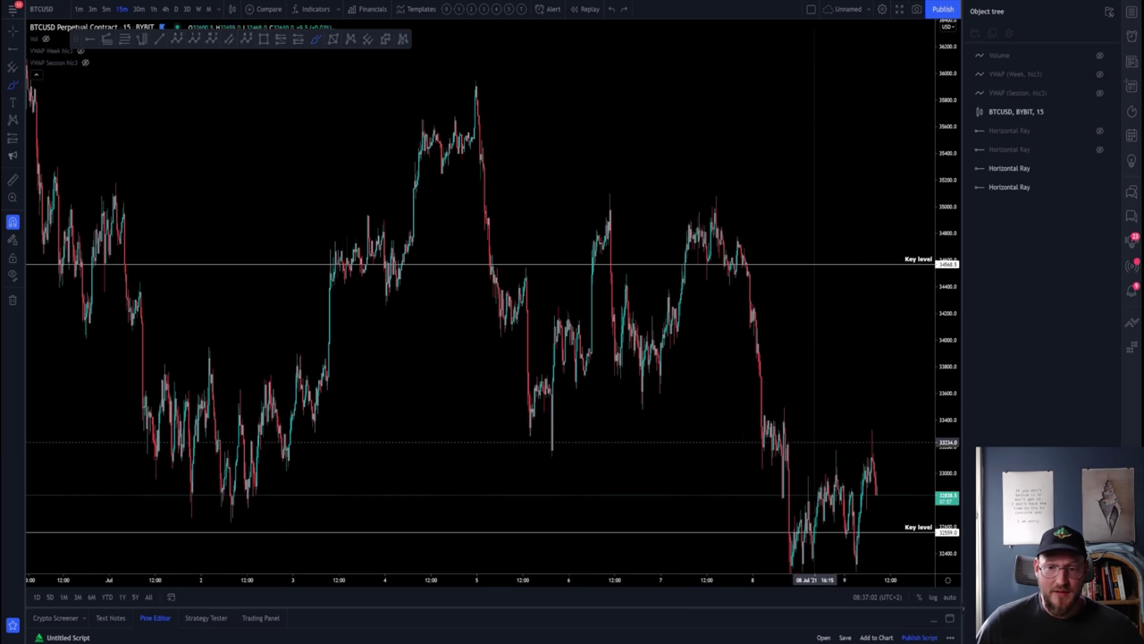
drag(304, 215, 549, 274)
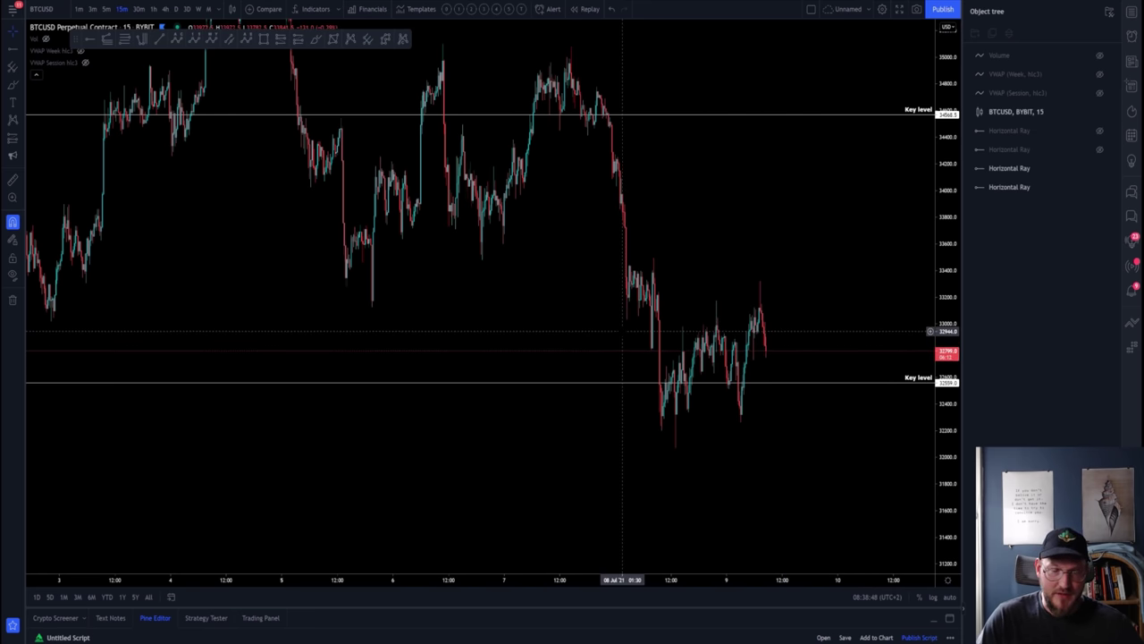
scroll(623, 336, down, 3)
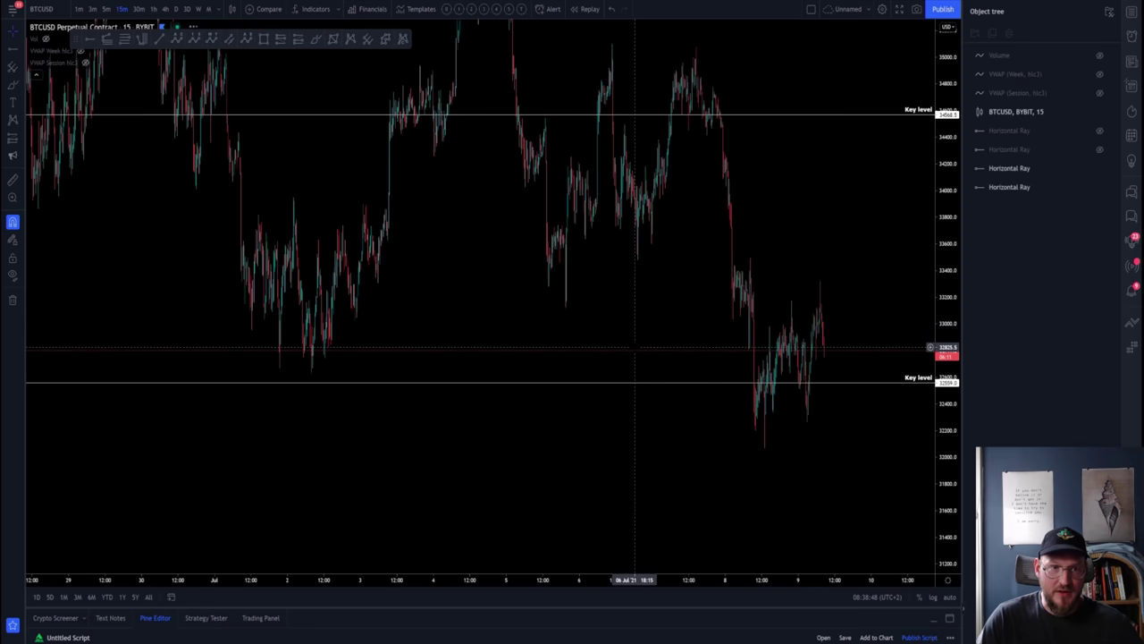
Step: Switch to the 4h timeframe and frame the price action around both Key level rays from 9 Jun to 9 Jul '21
click(167, 9)
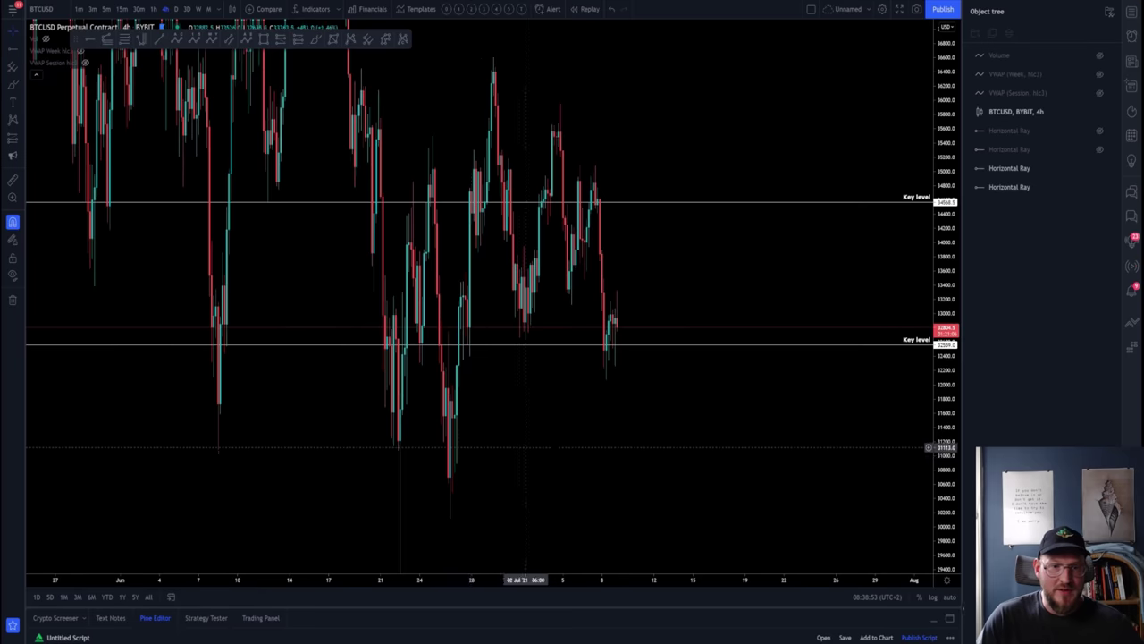
scroll(679, 404, up, 2)
scroll(805, 429, left, 4)
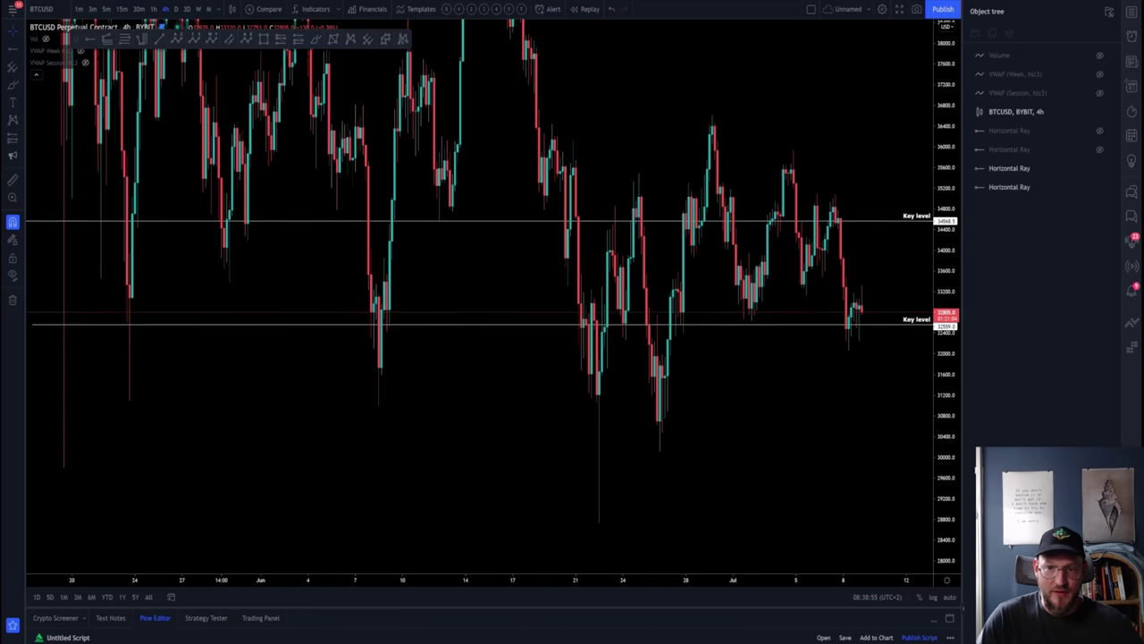
drag(792, 439, 783, 478)
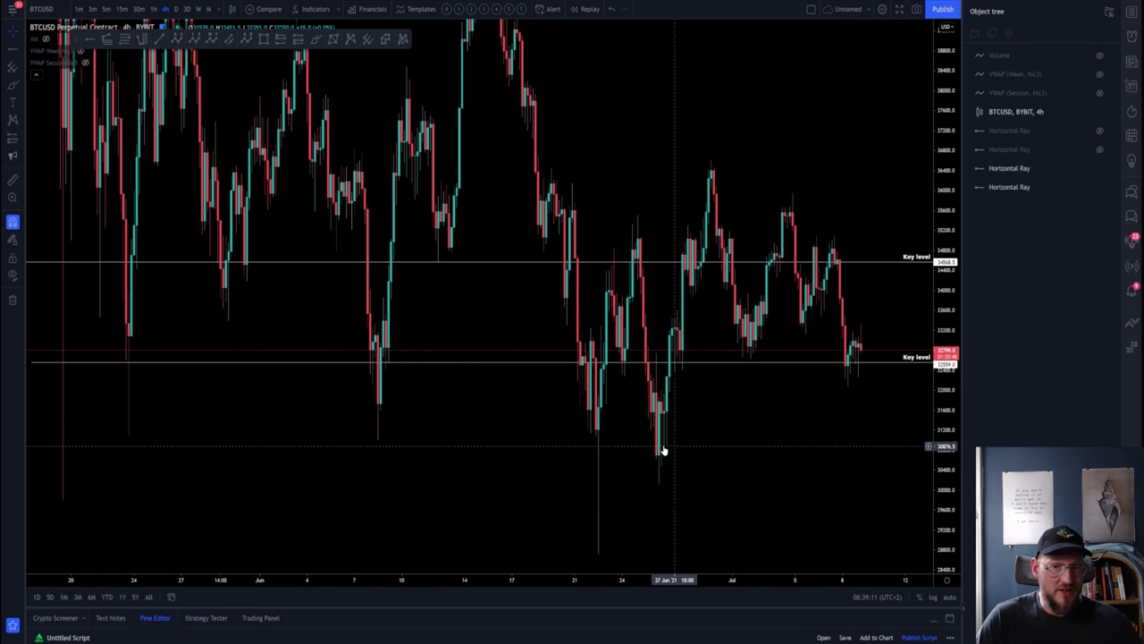
scroll(787, 339, up, 2)
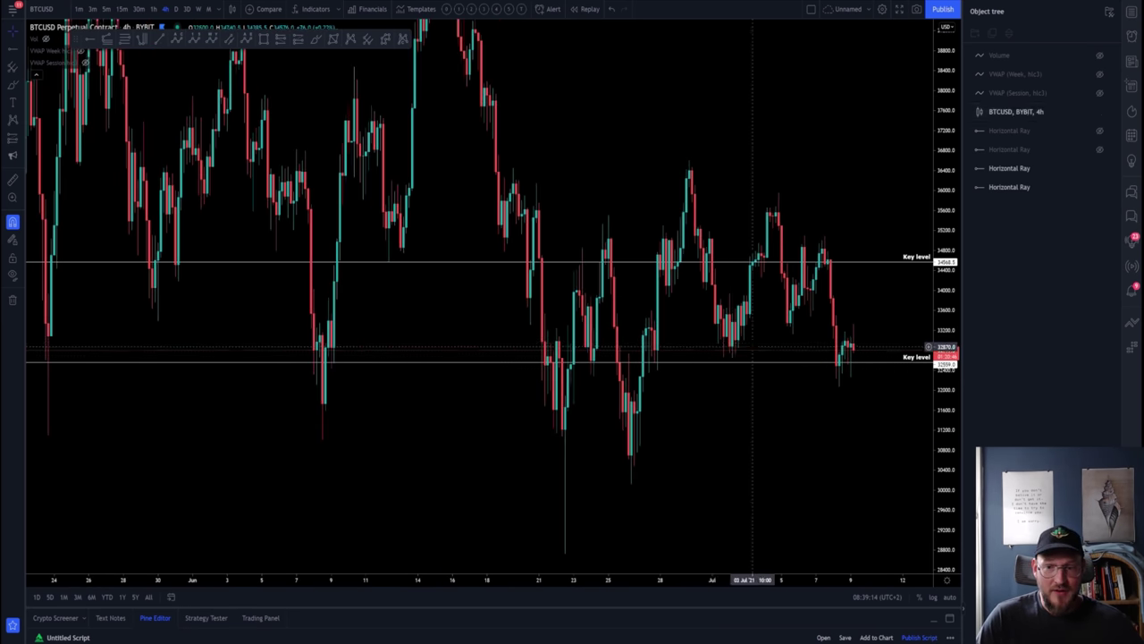
scroll(384, 205, up, 2)
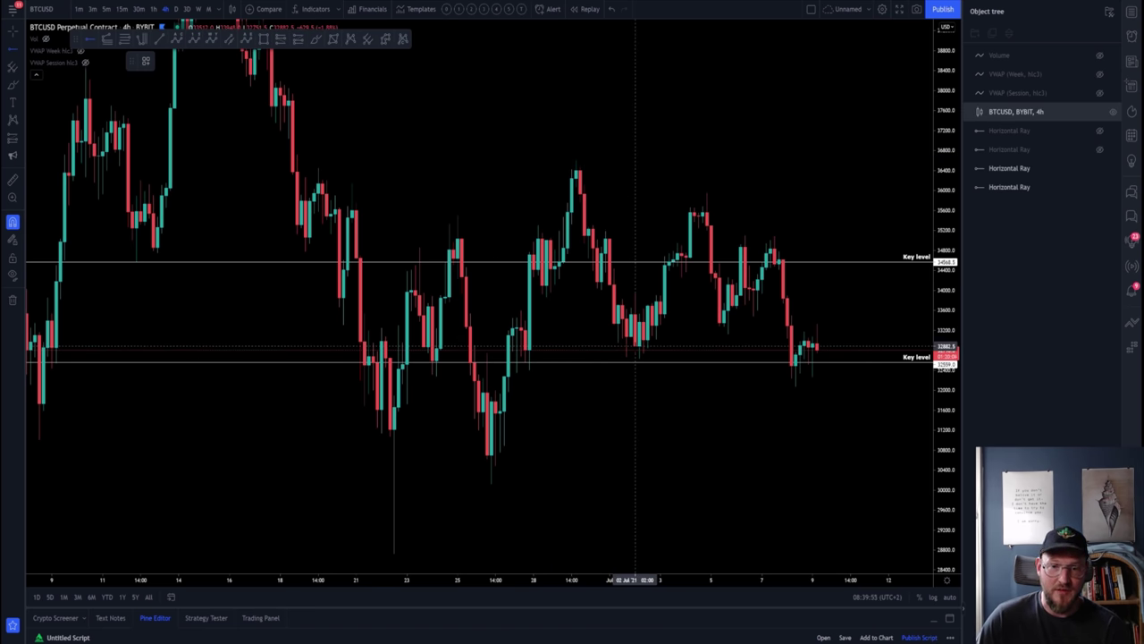
Step: Place a horizontal ray from the 2 Jul '21 low at about 32,882.5 and apply the keylevel drawing template to it
click(636, 347)
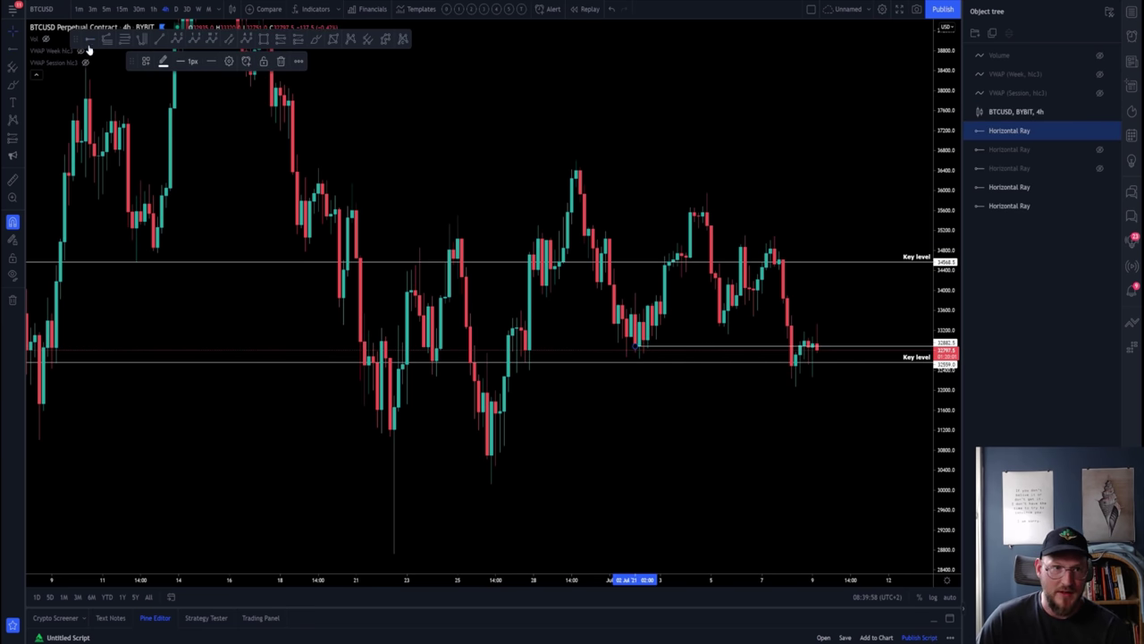
click(147, 63)
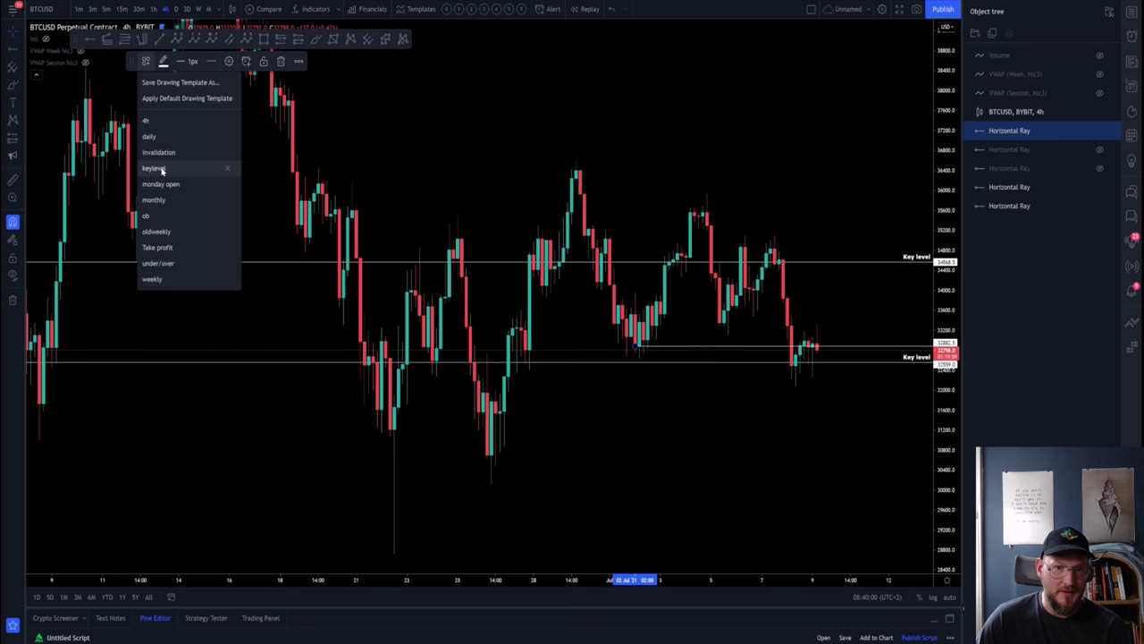
click(152, 169)
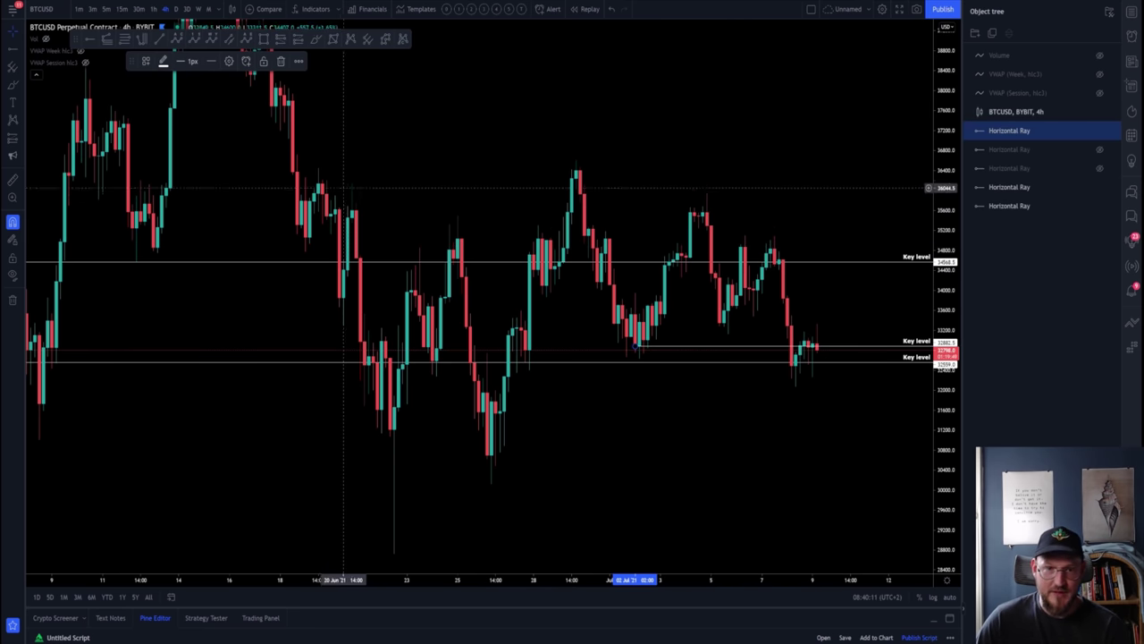
Step: Switch to the 1h timeframe and frame the price action of 8 and 9 Jul '21 around the two lower Key level rays
click(151, 8)
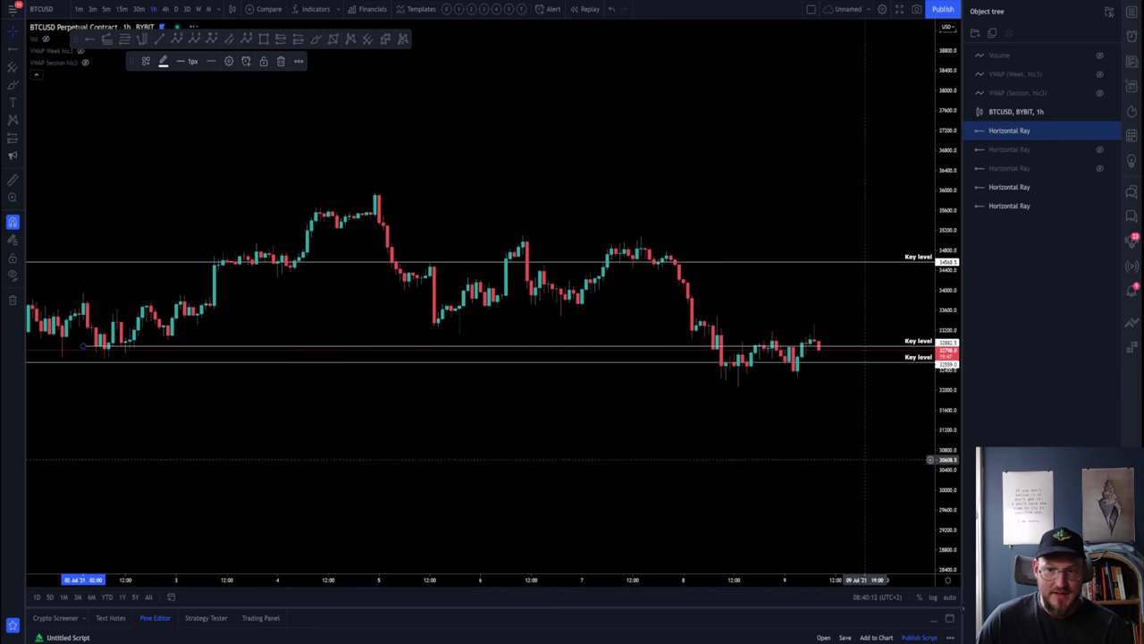
scroll(823, 262, up, 3)
click(582, 462)
scroll(551, 358, up, 3)
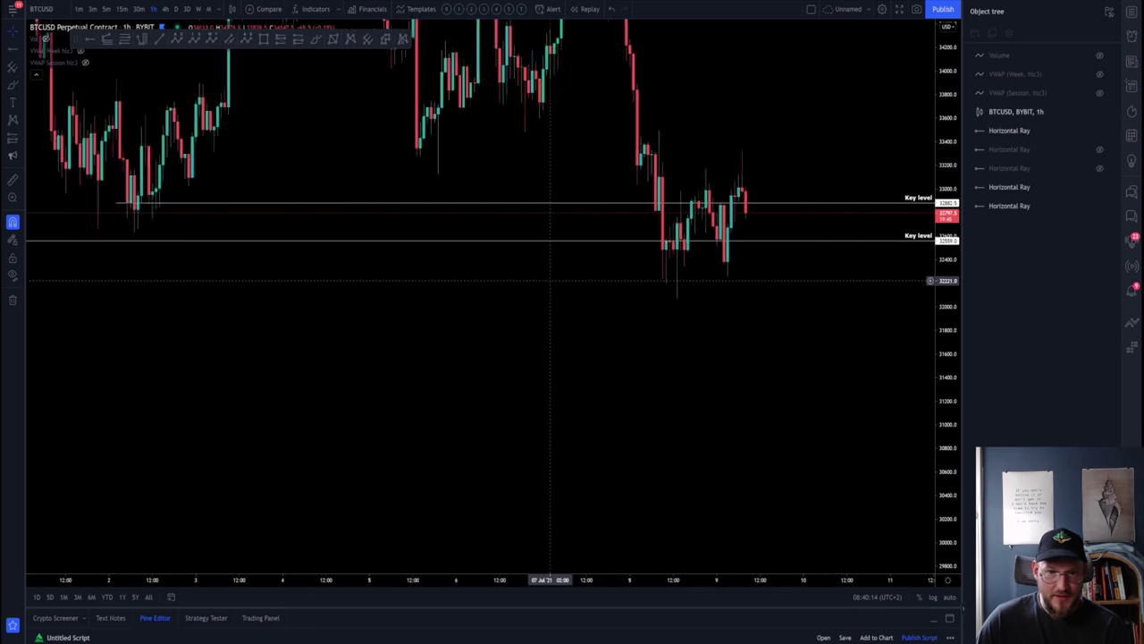
click(246, 39)
click(561, 318)
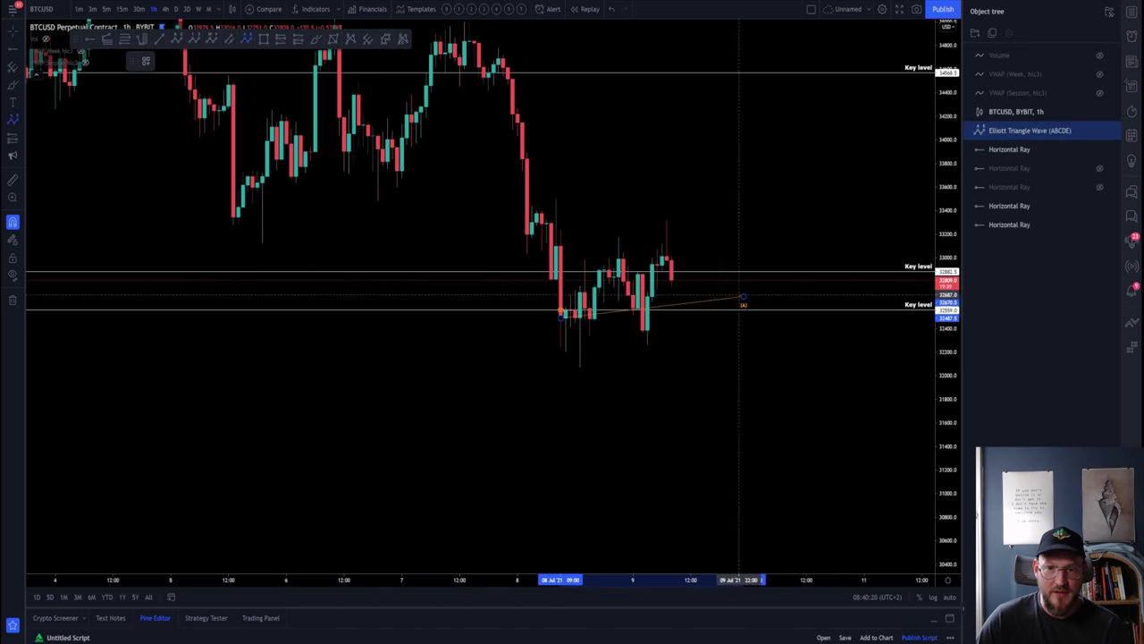
click(744, 295)
click(715, 295)
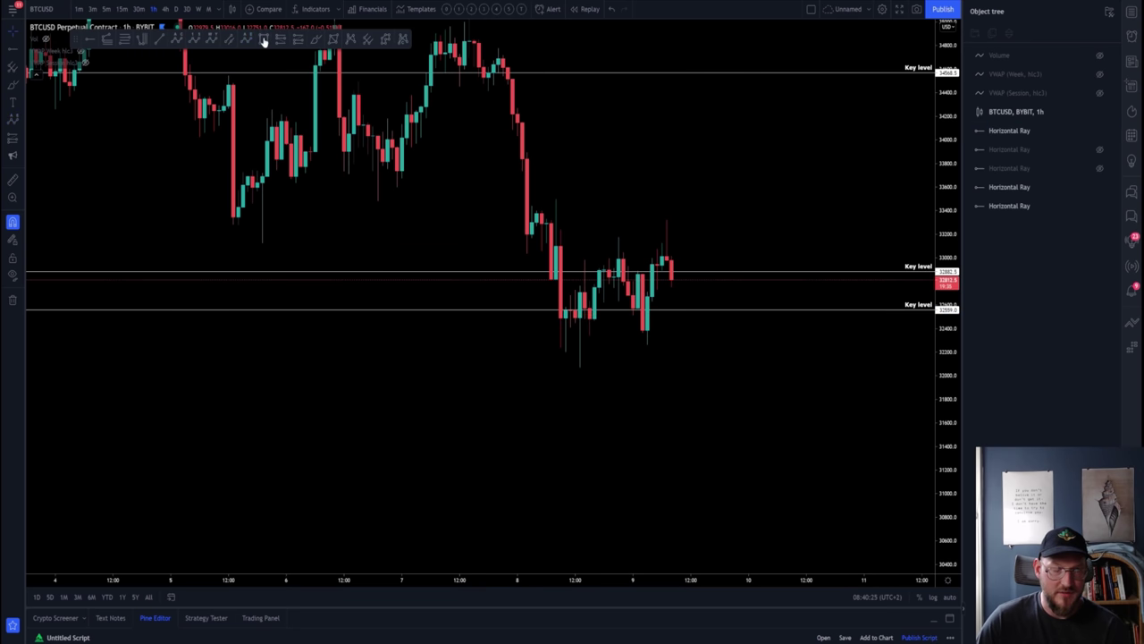
click(532, 270)
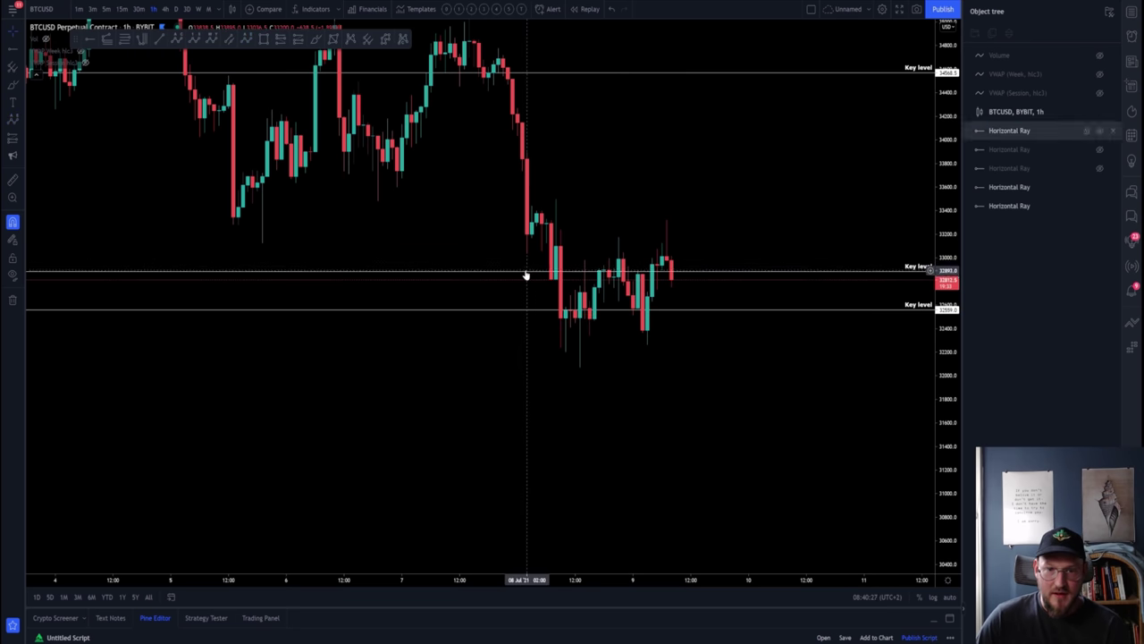
Step: Draw a rectangle between the two lower Key level rays from 8 Jul '21 06:00 to 10 Jul '21 06:00
click(263, 40)
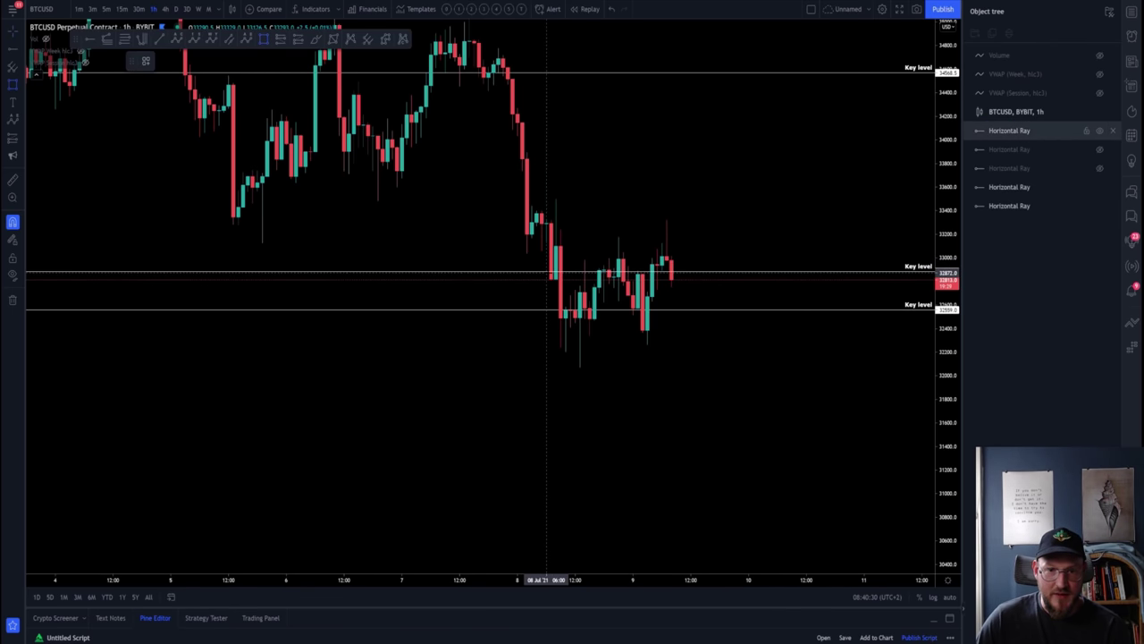
click(546, 271)
click(777, 311)
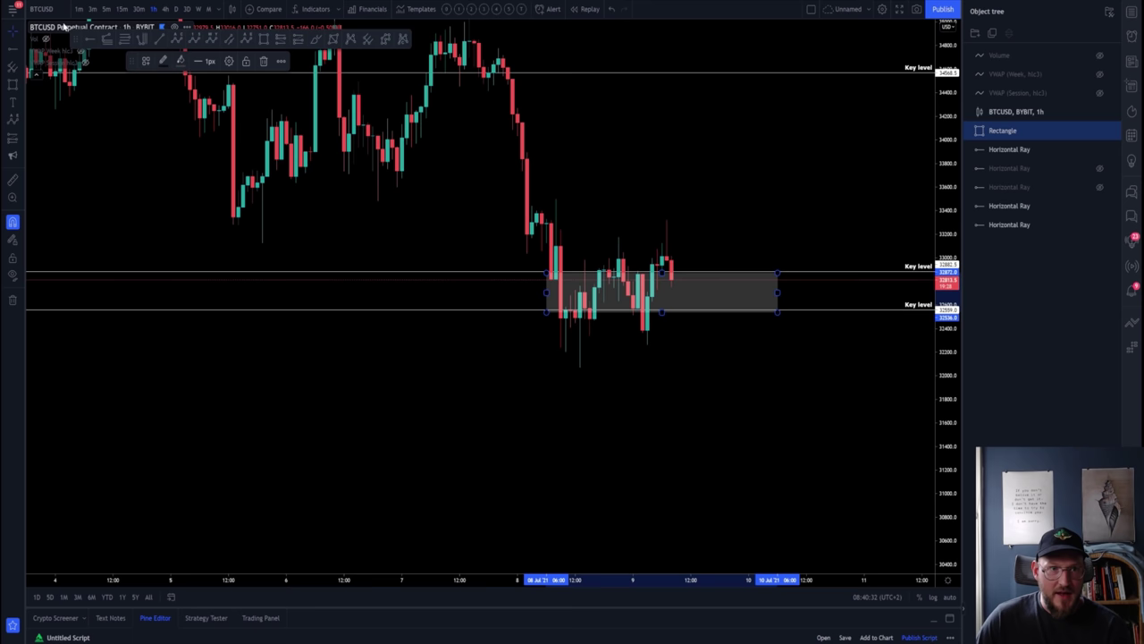
Step: Switch to the 15m timeframe and align the rectangle's lower edge with the Key level ray at 32,559
click(123, 9)
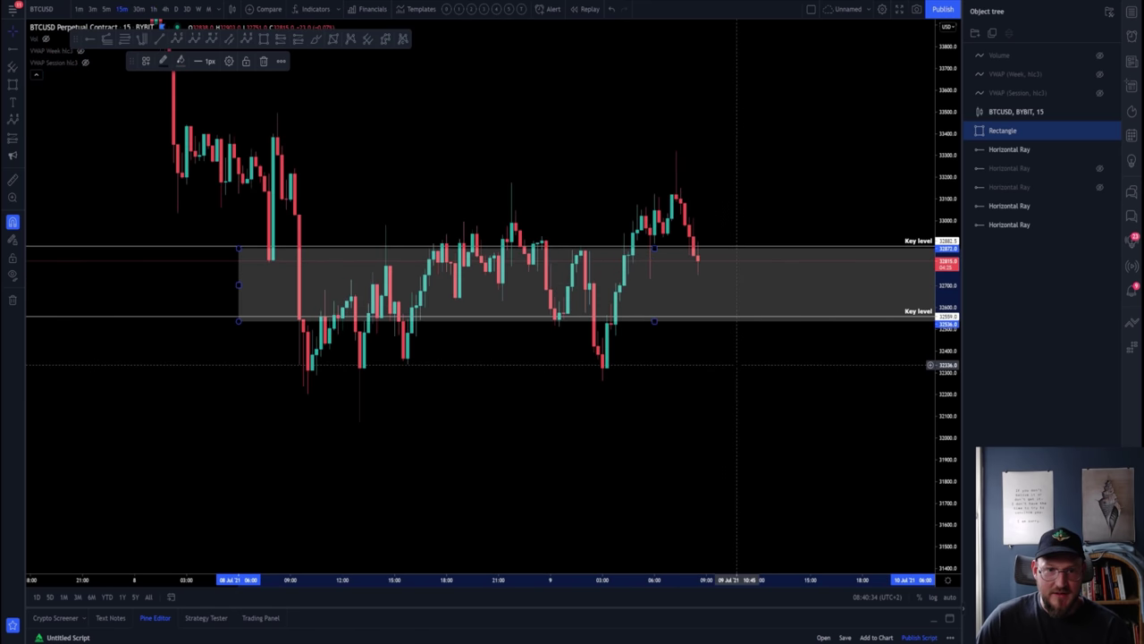
click(589, 416)
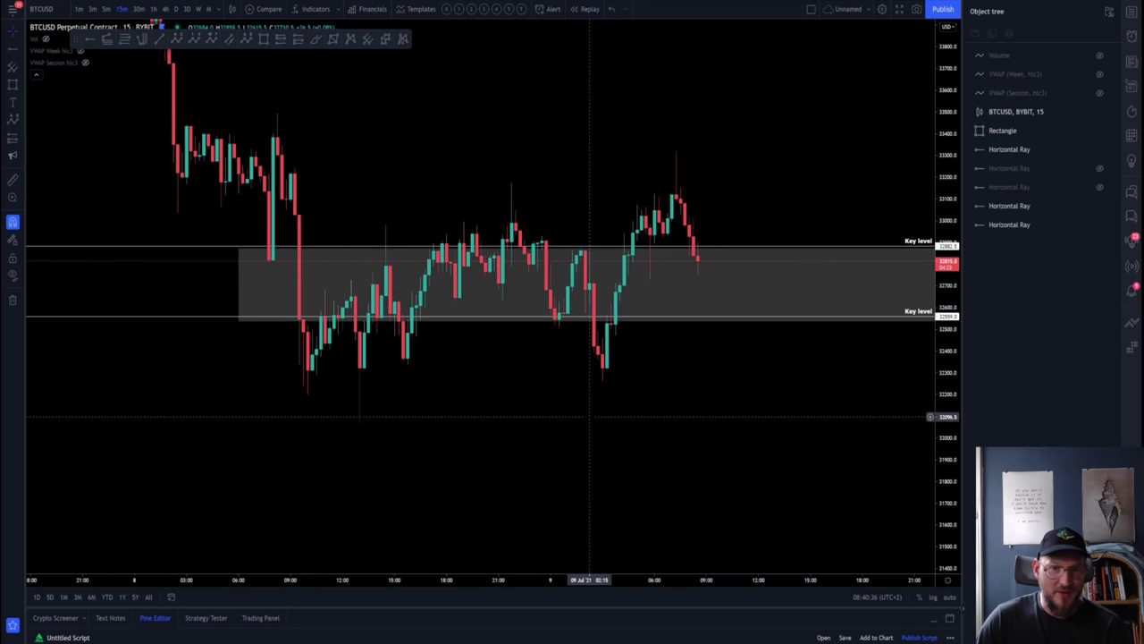
scroll(594, 429, right, 5)
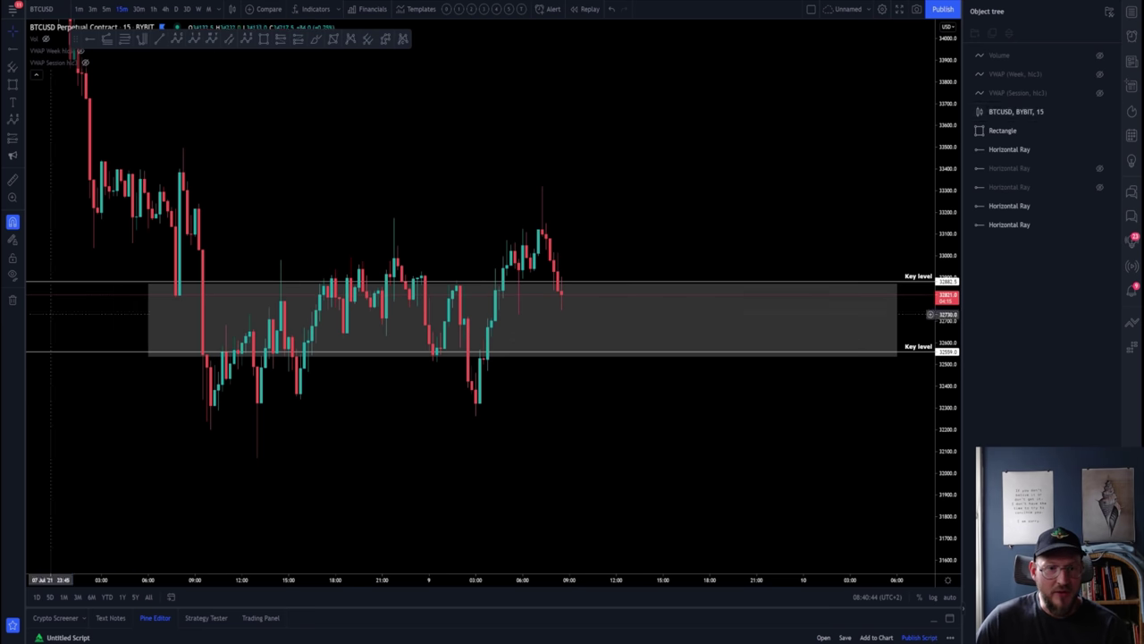
click(522, 353)
click(666, 417)
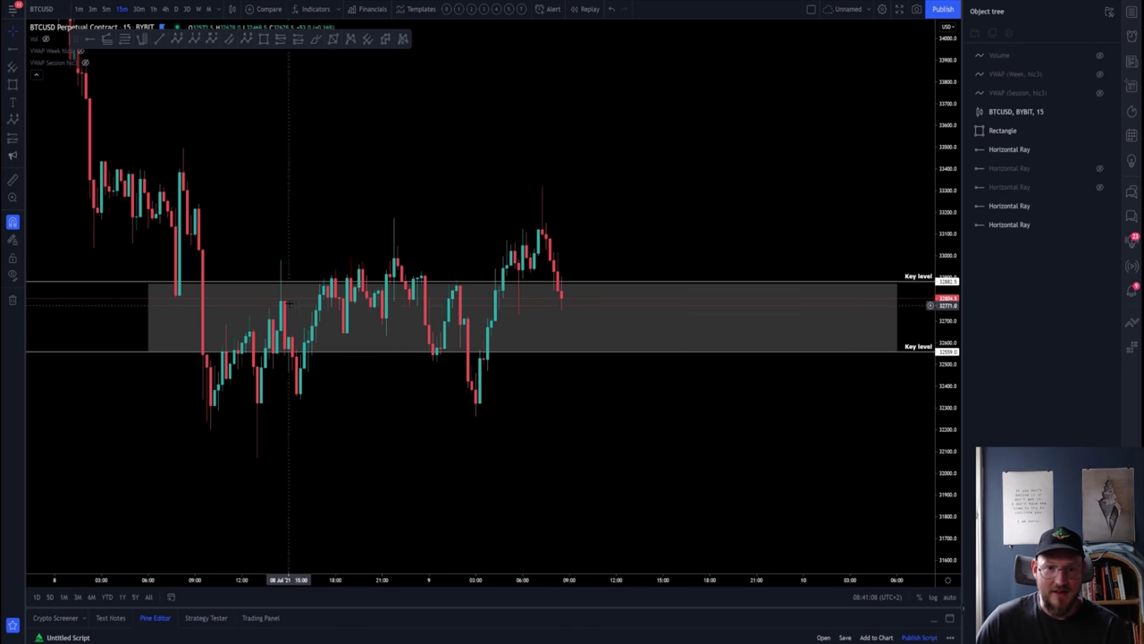
scroll(463, 347, down, 2)
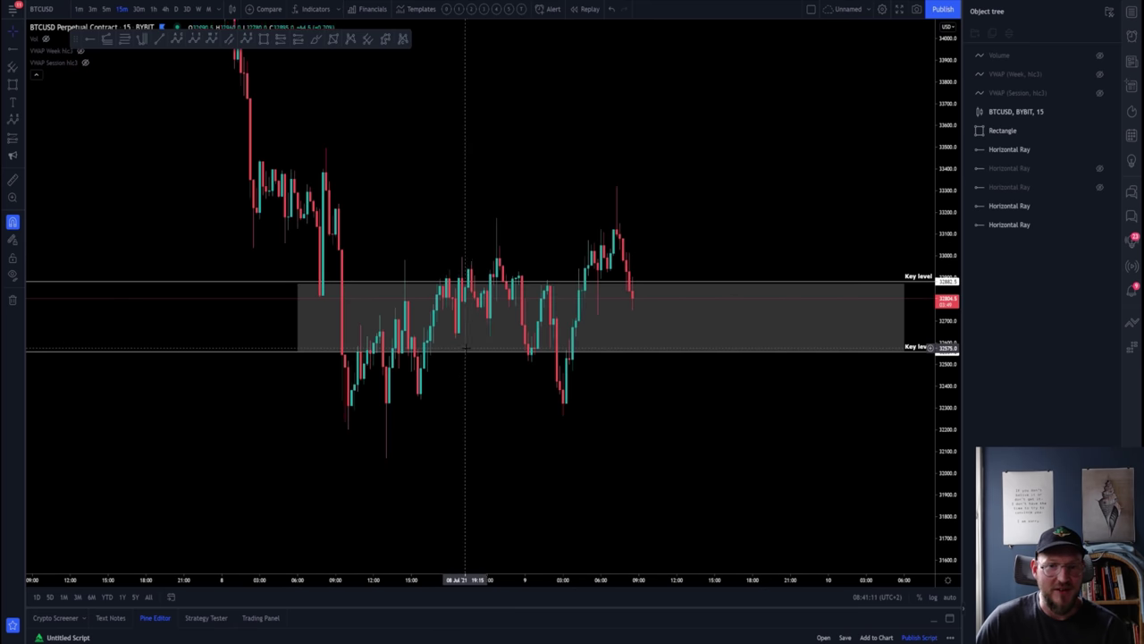
scroll(486, 413, down, 3)
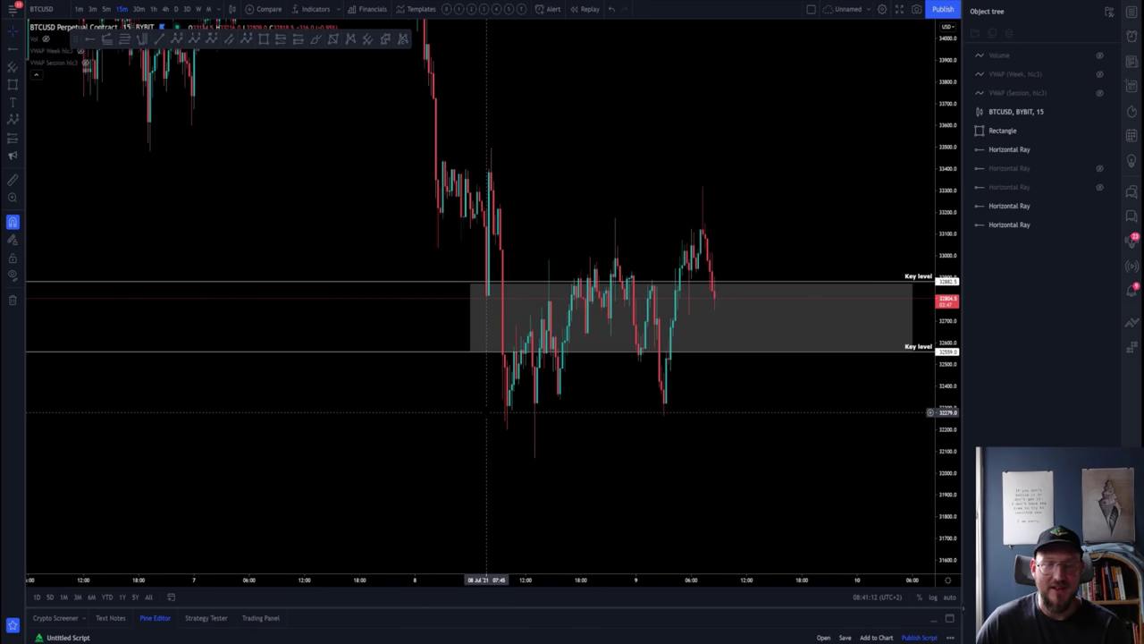